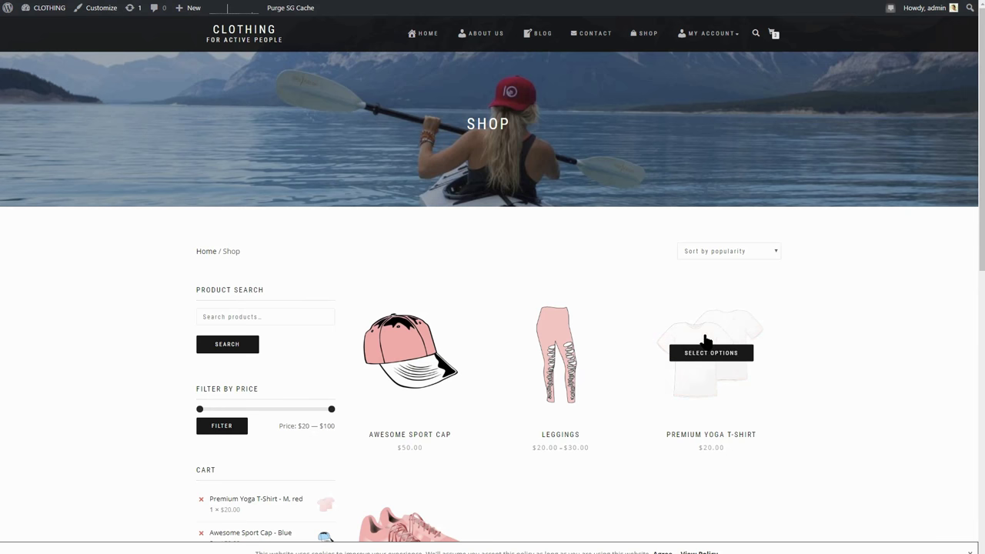
# Open the Premium Yoga T-Shirt in the shop and preview size M in blue and white
pyautogui.click(706, 342)
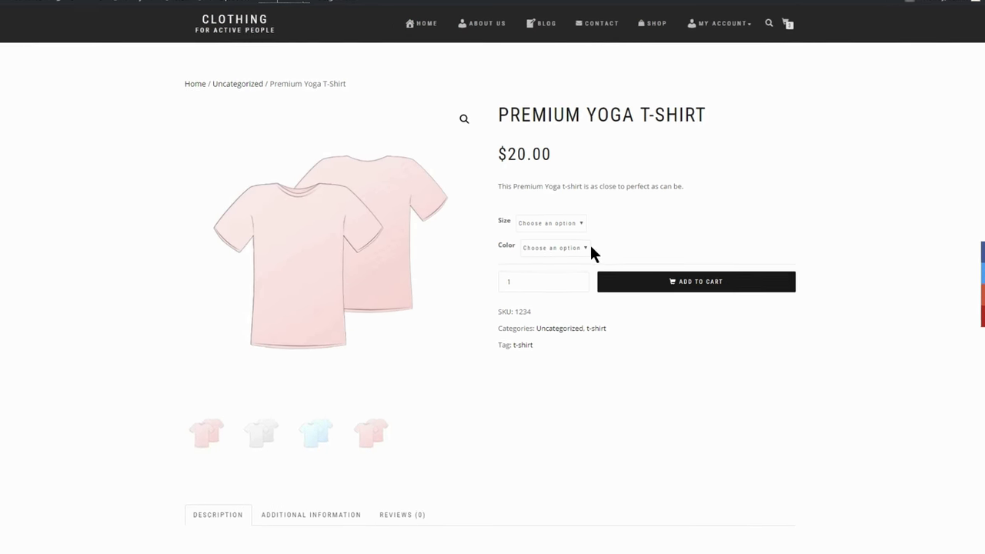
pyautogui.click(558, 223)
pyautogui.click(559, 261)
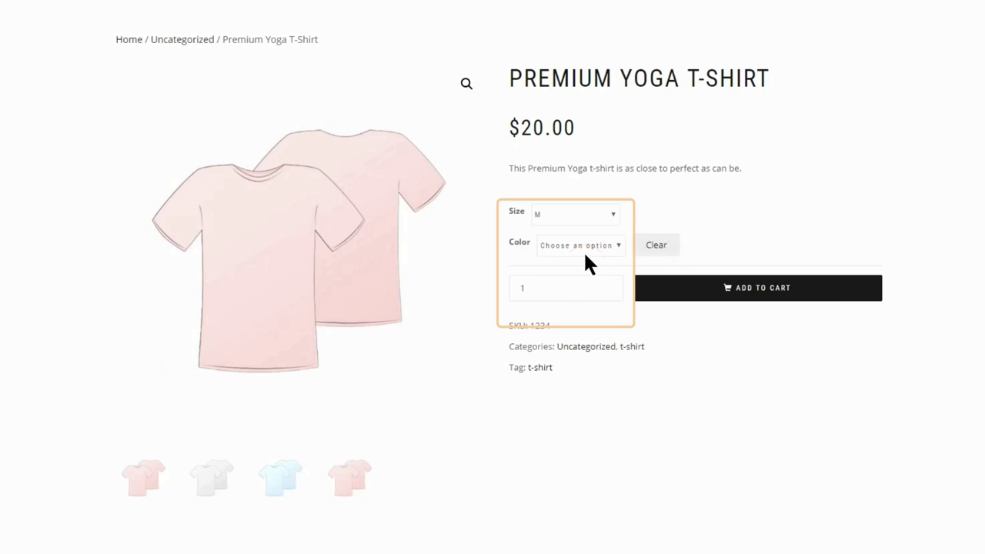
pyautogui.click(585, 253)
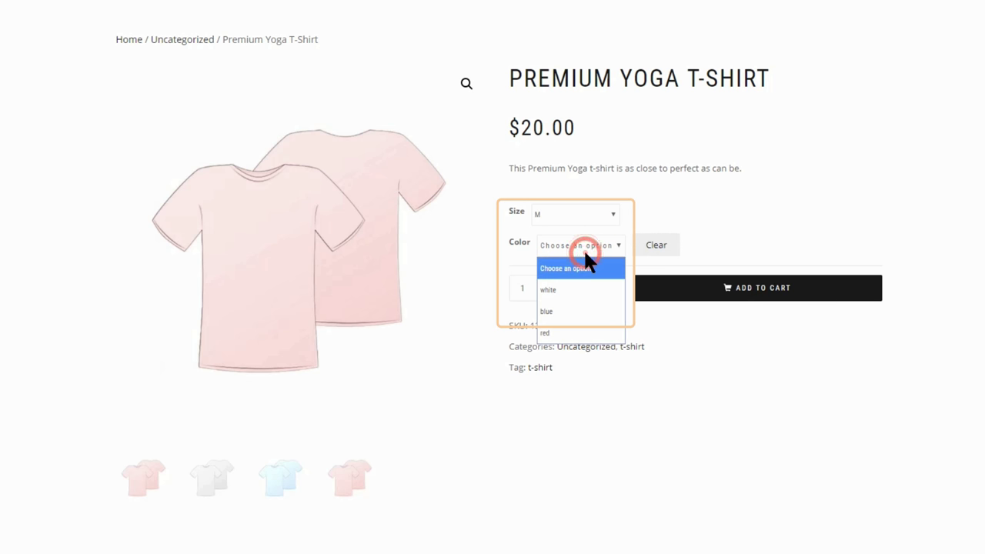
pyautogui.click(575, 311)
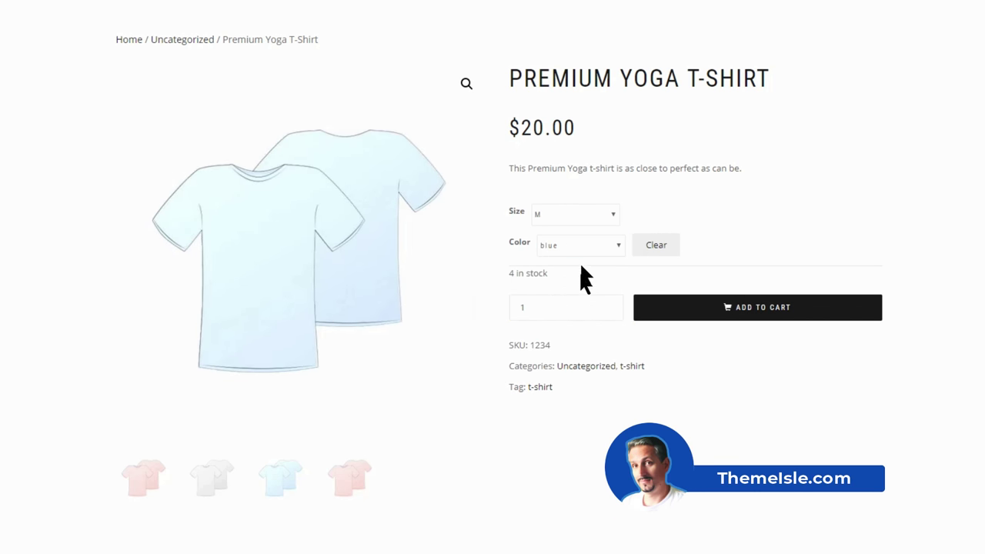
pyautogui.click(579, 245)
pyautogui.click(579, 289)
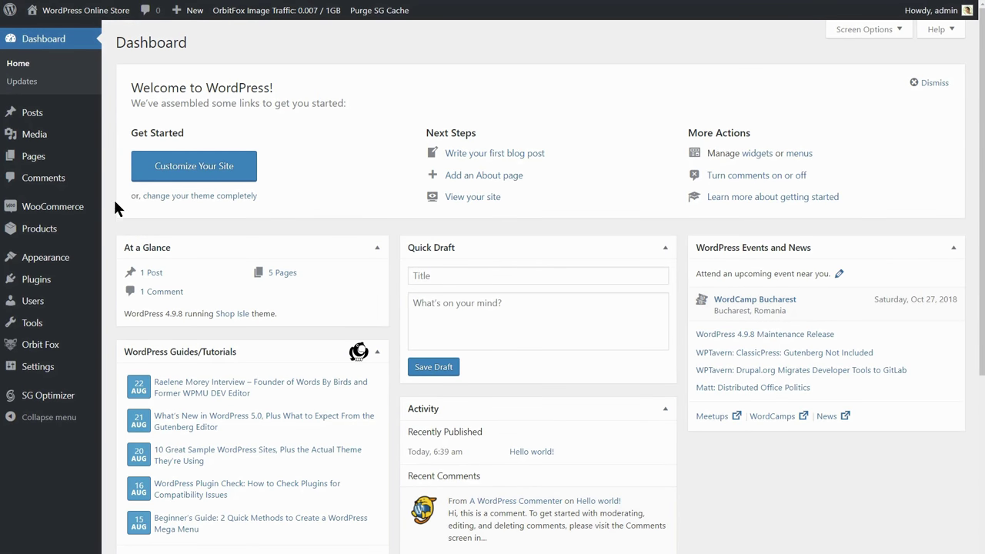
# Start a new product named "Premium Yoga T-Shirt" and dismiss the guided setup tips
pyautogui.moveTo(96, 229)
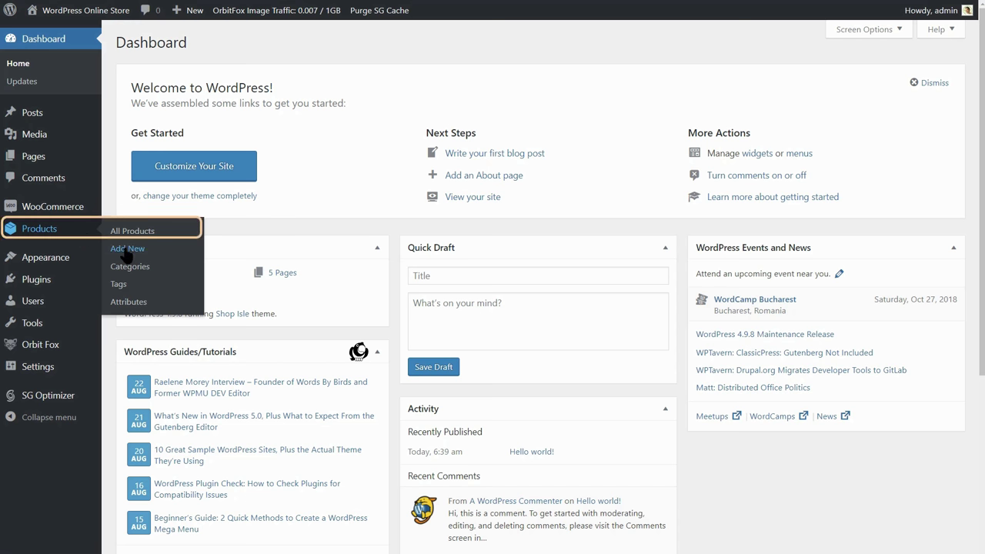
pyautogui.moveTo(196, 17)
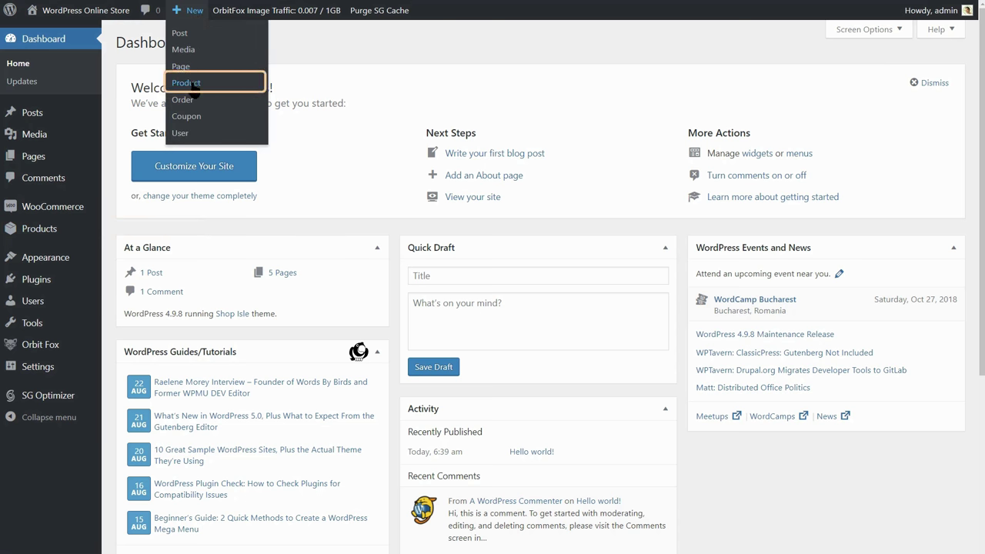
pyautogui.click(192, 82)
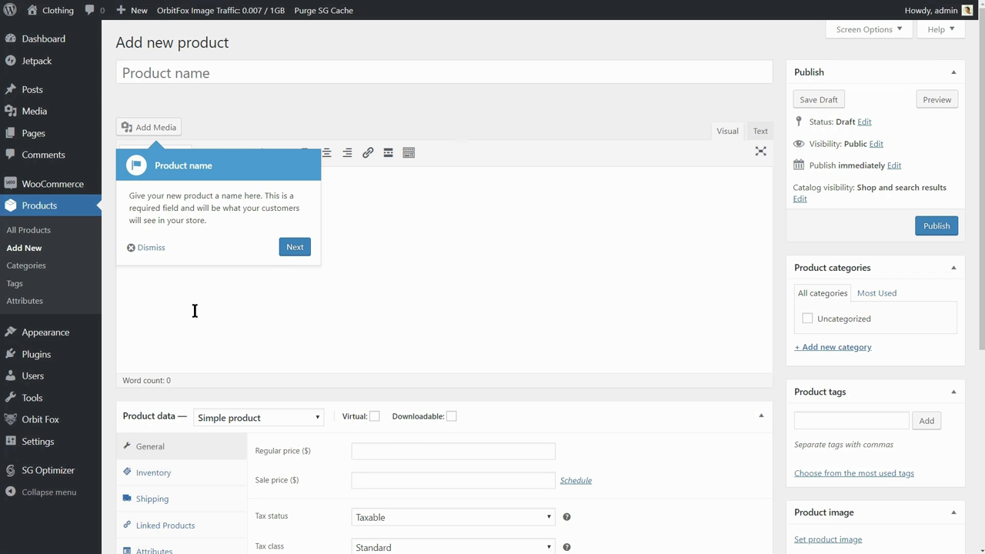
pyautogui.click(138, 74)
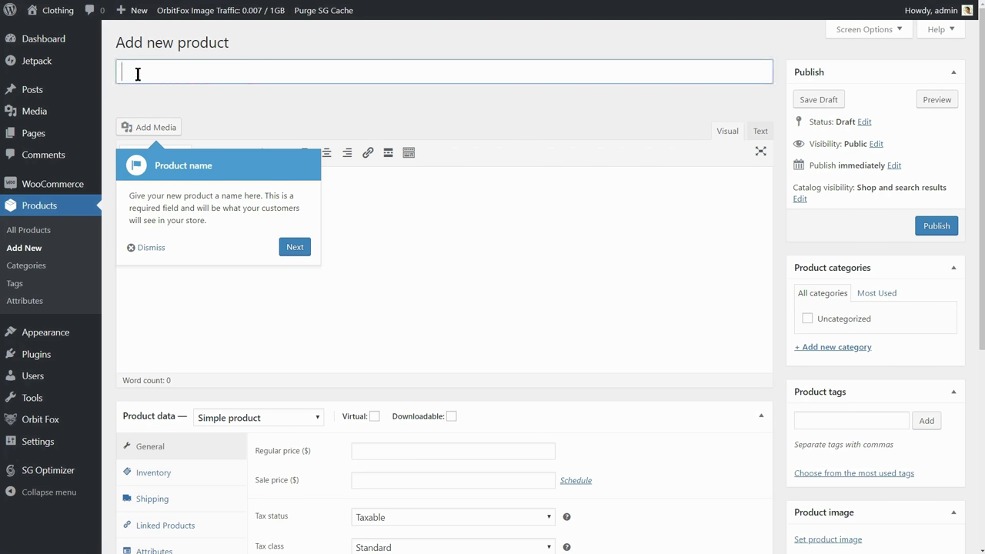
pyautogui.write('Premium ')
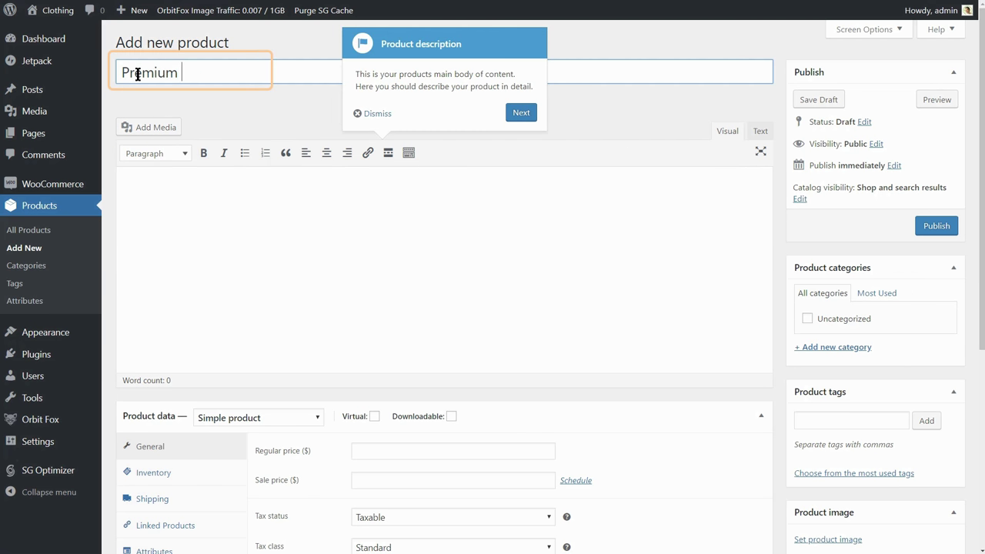
pyautogui.write('Yoga T-Shirt')
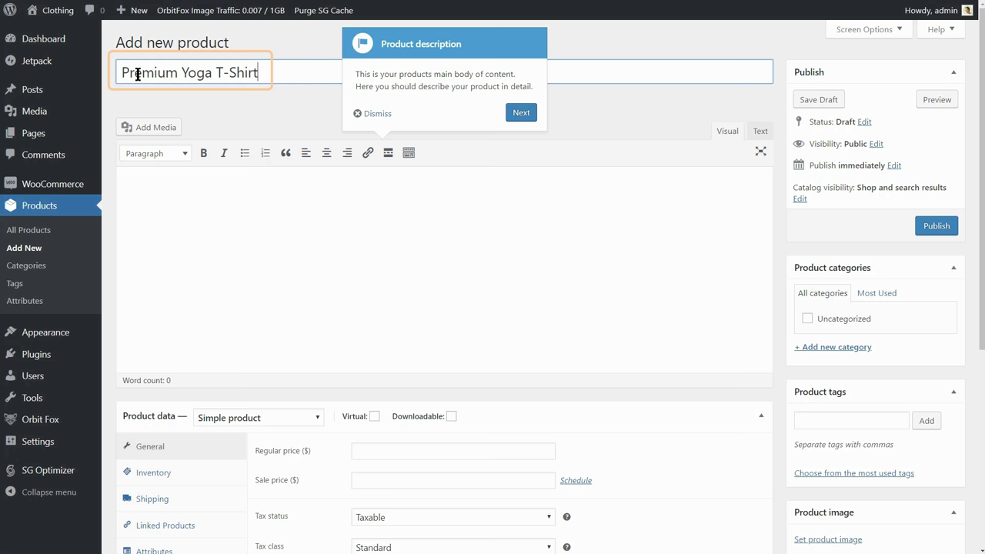
pyautogui.click(520, 114)
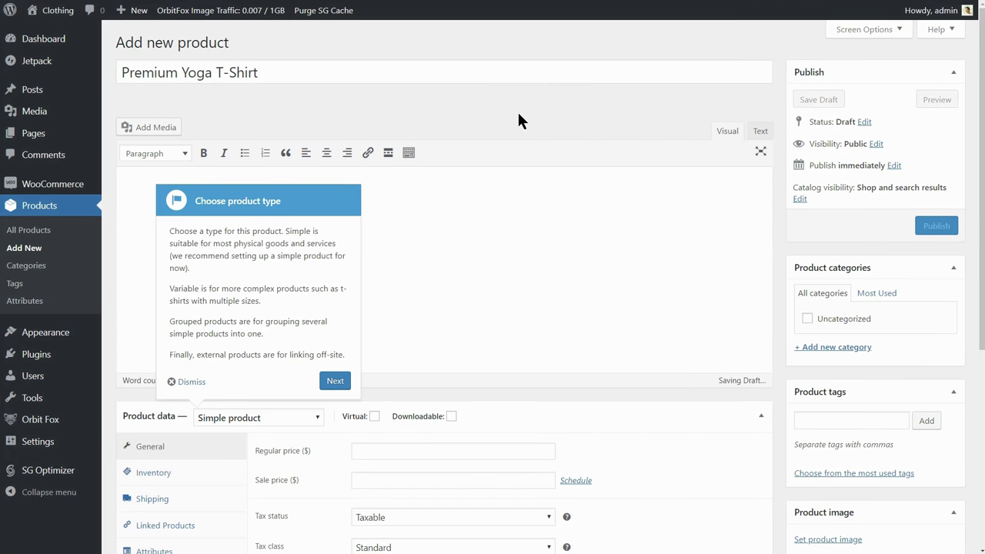
pyautogui.click(189, 383)
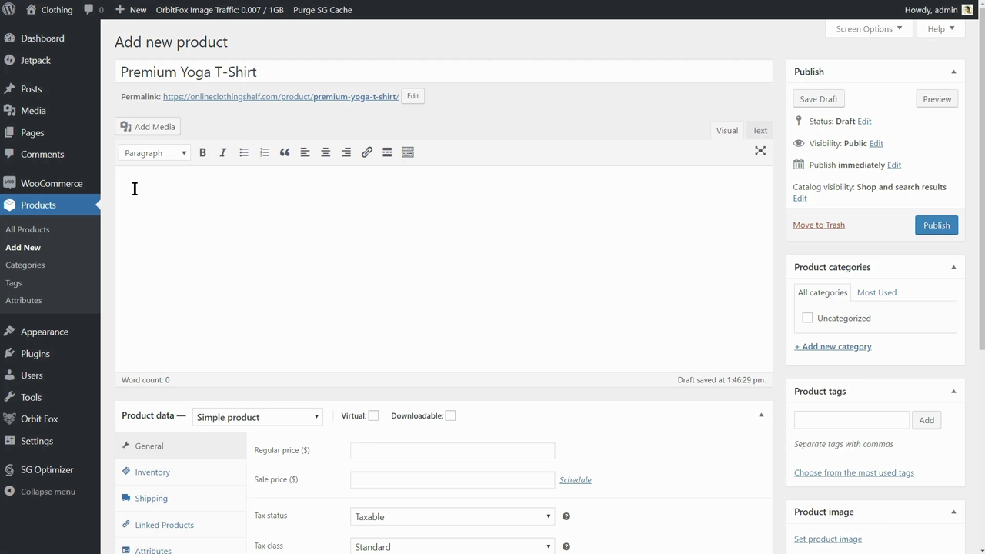
# Enter the labels "Gender:", "Style:", "Material:" and "Season:" on separate lines in the product description
pyautogui.write('Gender: ')
pyautogui.write('Style: ')
pyautogui.write('Material: ')
pyautogui.write('Season:')
# Above the labels, add two paragraphs, one calling the Yoga T-shirt close to perfect, one saying it's optimized for all types of print, without blank lines
pyautogui.click(122, 191)
pyautogui.press('Return')
pyautogui.press('Return')
pyautogui.click(122, 191)
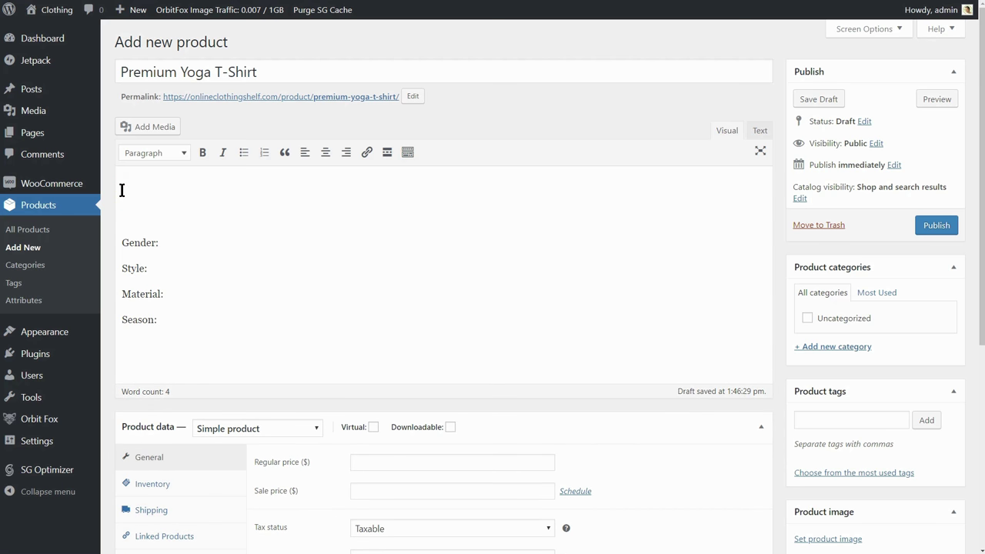
pyautogui.write('This Yoga T-shirt is as close to perfect as can be. It’s optimized for all types of print and will quickly become your favorite T-shirt.')
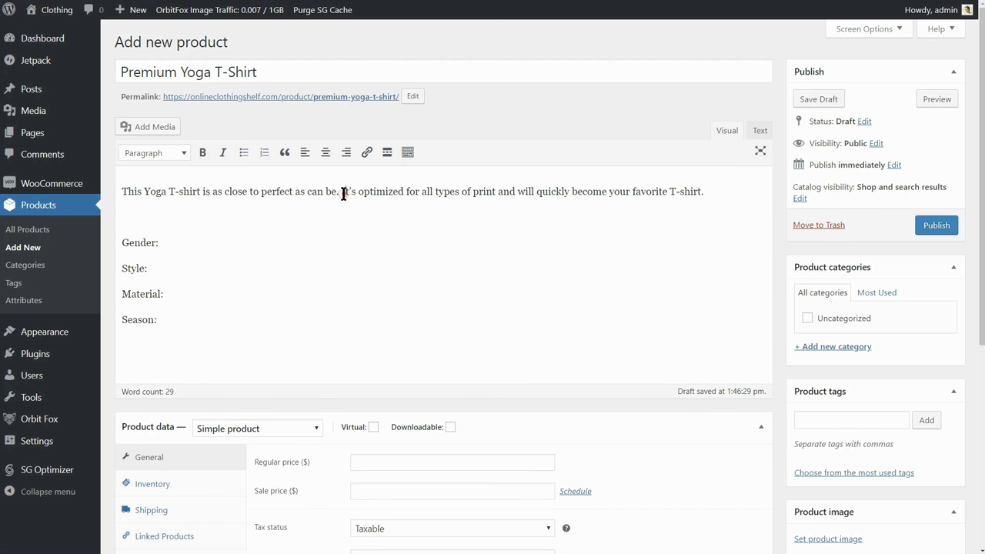
pyautogui.click(342, 192)
pyautogui.press('Return')
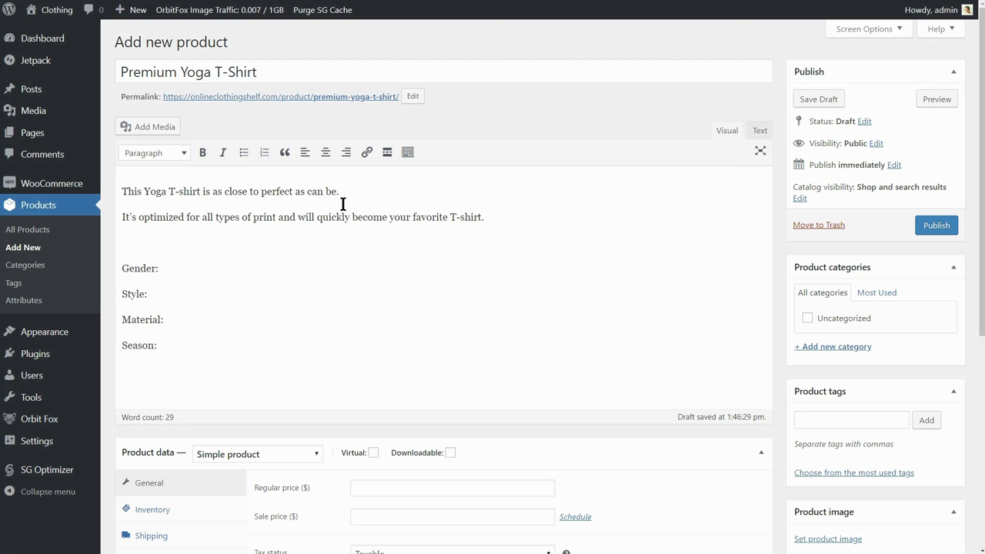
pyautogui.click(130, 241)
pyautogui.press('BackSpace')
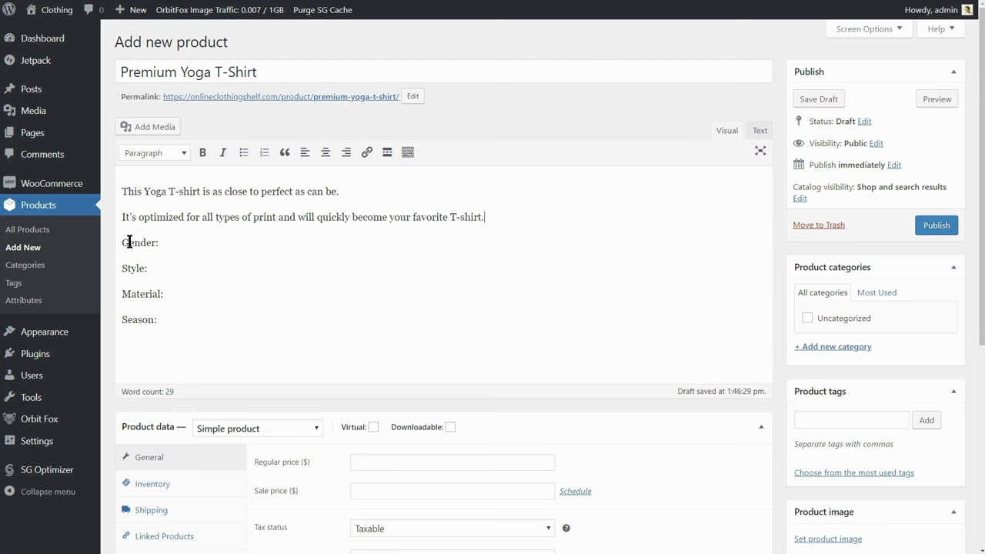
# Complete the description lines as Gender: Women, Style: Yoga, Material: Synthetic and Season: Summer, and start a new line below
pyautogui.click(162, 242)
pyautogui.write('Women')
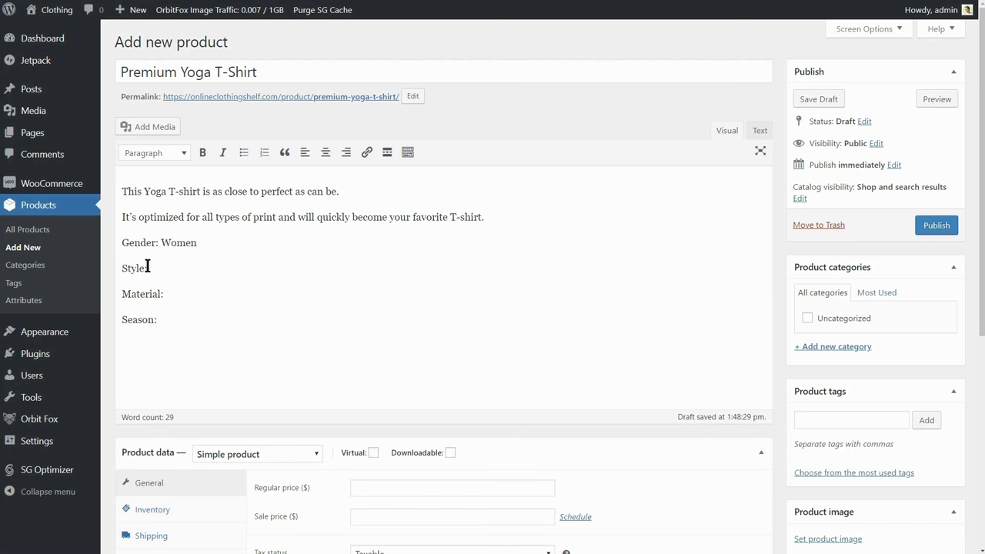
pyautogui.moveTo(145, 267); pyautogui.dragTo(102, 267)
pyautogui.write('Ocasion:  Yoga')
pyautogui.click(168, 296)
pyautogui.write('Sythetic')
pyautogui.click(164, 321)
pyautogui.write('Summer')
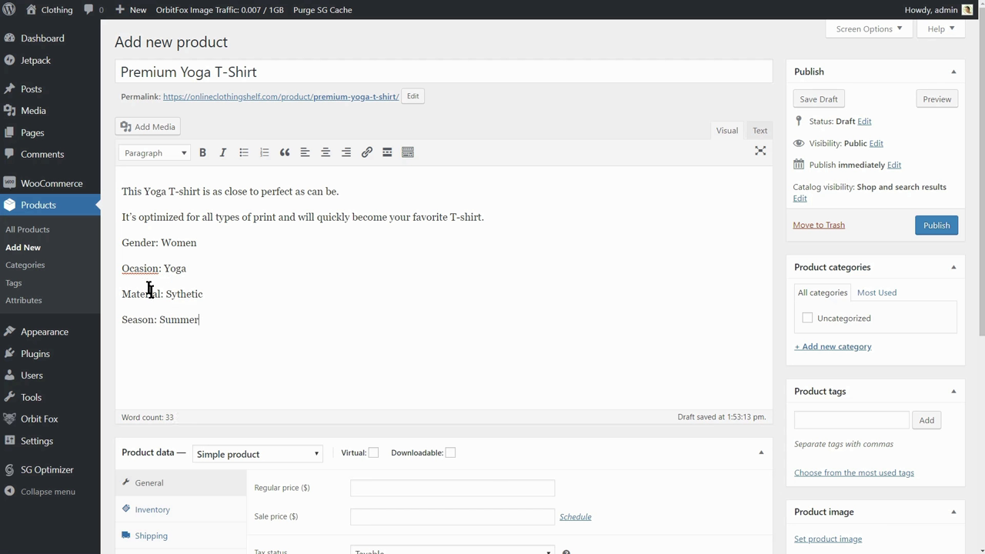
pyautogui.click(133, 272)
pyautogui.write('c')
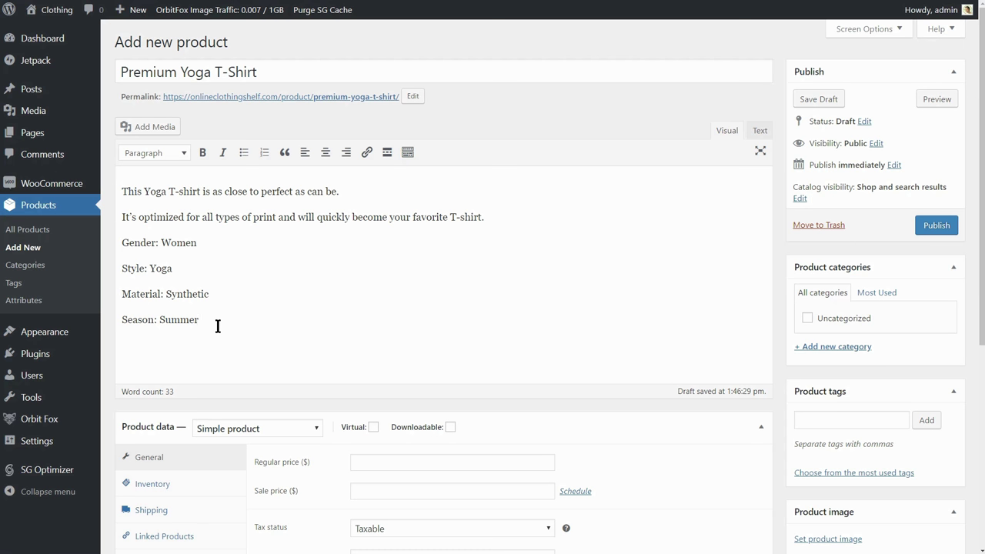
pyautogui.press('Return')
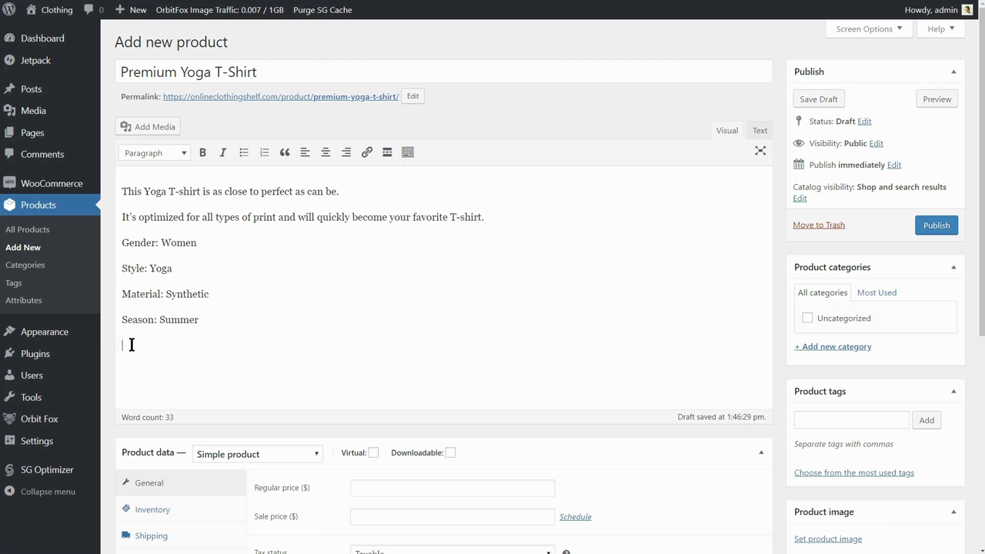
pyautogui.write('Size/Weignt')
pyautogui.press('BackSpace')
pyautogui.press('BackSpace')
pyautogui.press('BackSpace')
pyautogui.press('BackSpace')
pyautogui.press('BackSpace')
pyautogui.press('BackSpace')
pyautogui.press('BackSpace')
pyautogui.press('BackSpace')
pyautogui.press('BackSpace')
pyautogui.press('BackSpace')
pyautogui.press('BackSpace')
# Close the description with "Soft, comfortable and durable, this is a definite must-own product." and select that sentence
pyautogui.write('Soft, comfortable and durable, this is a definite must-own product.')
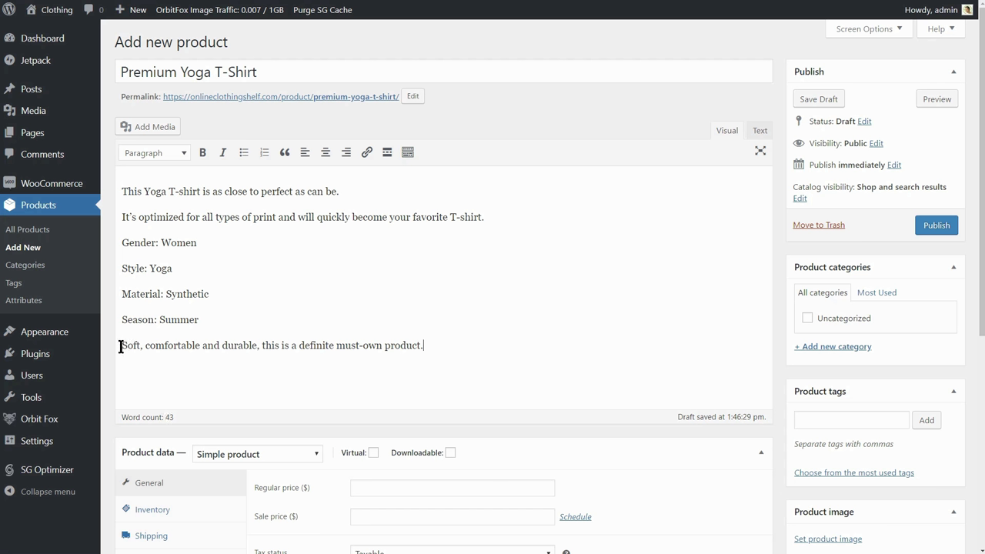
pyautogui.moveTo(120, 347); pyautogui.dragTo(431, 343)
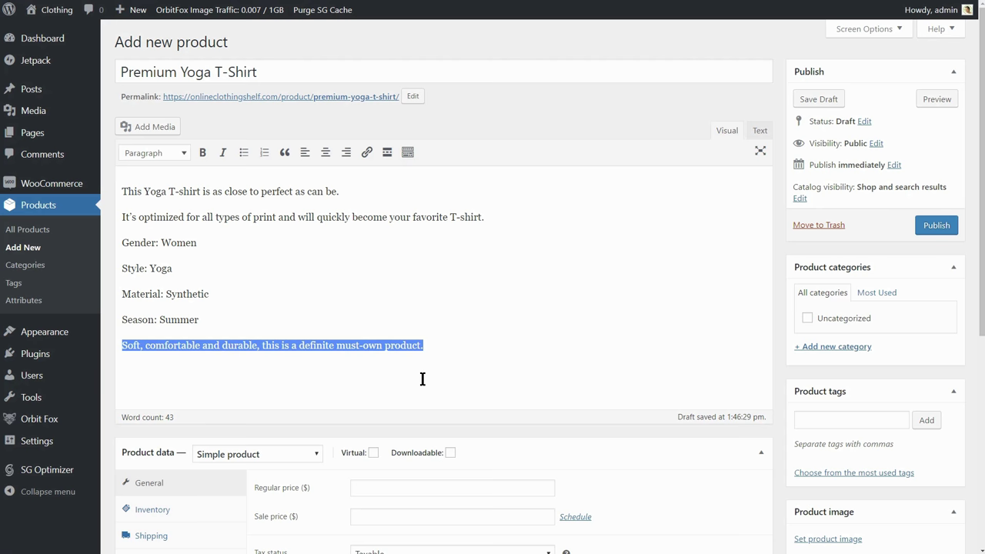
# Set the product type to Variable product and open its variations settings
pyautogui.scroll(-3, 422, 379)
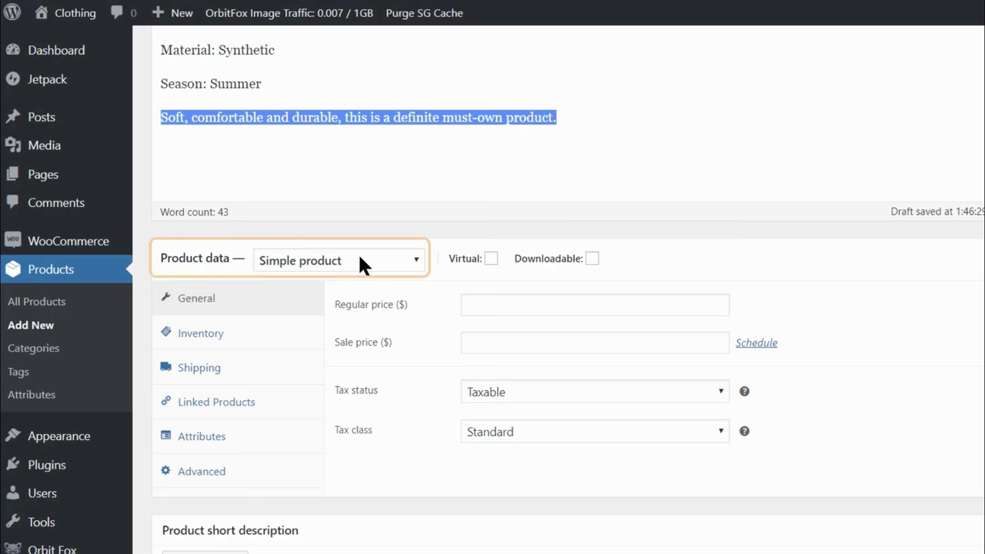
pyautogui.click(361, 260)
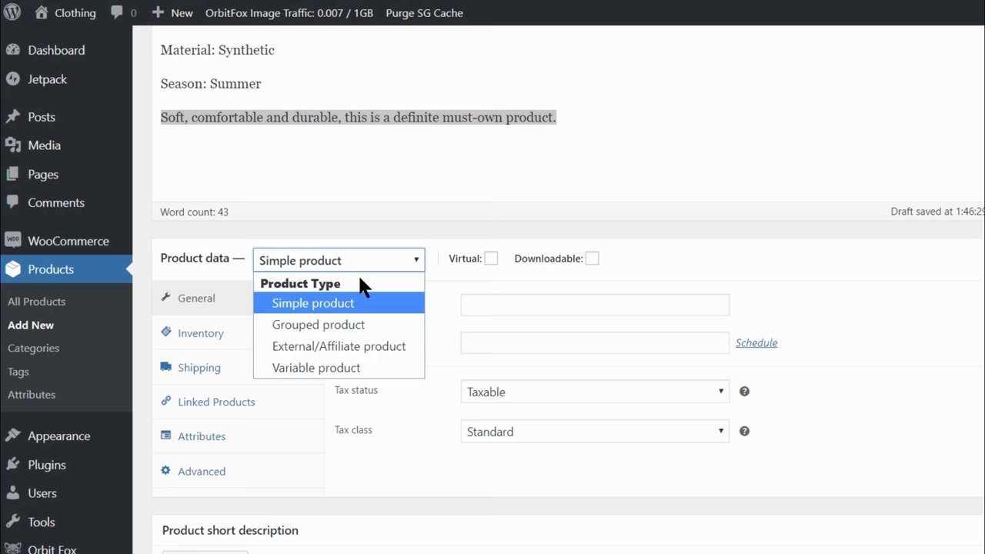
pyautogui.click(341, 370)
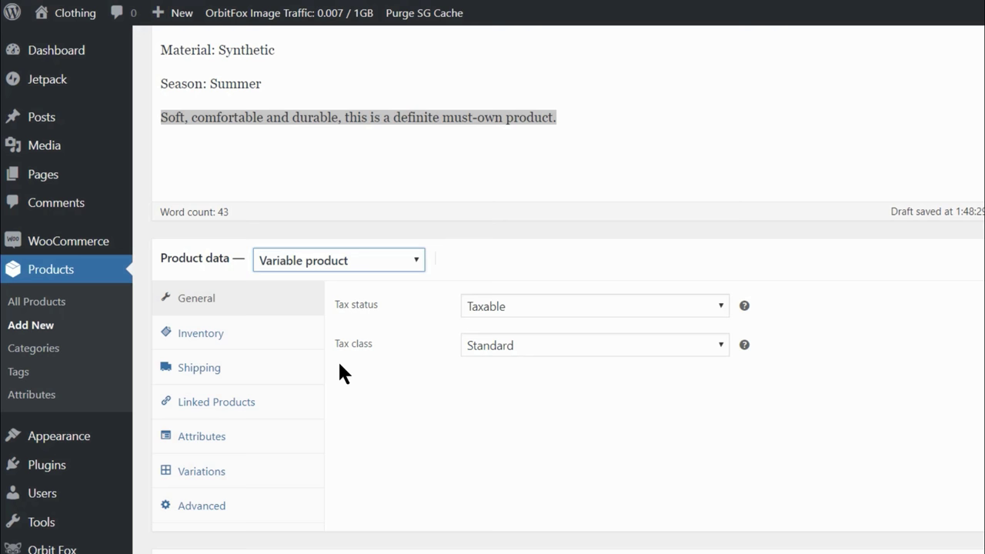
pyautogui.click(248, 481)
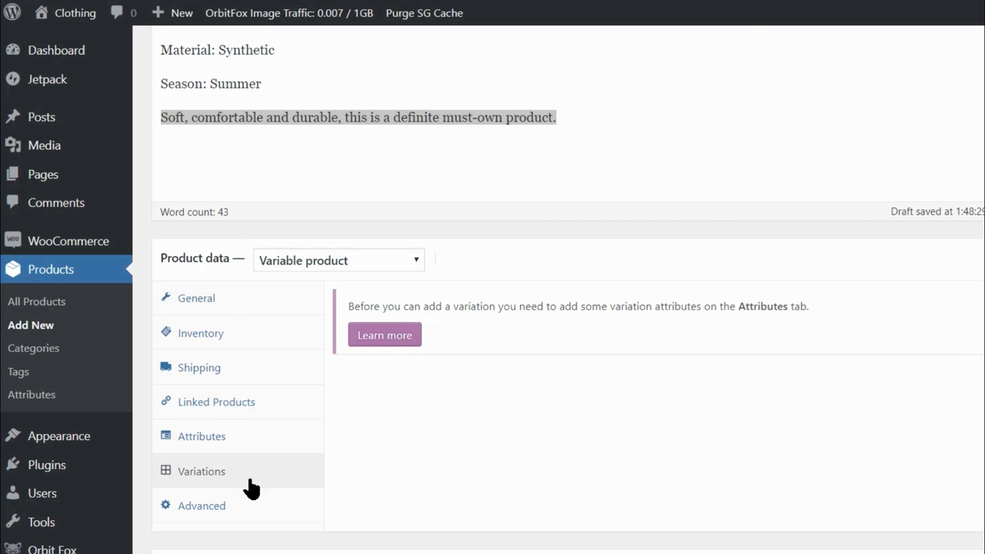
# Add a custom product attribute named "SIze" with values M | L | XL, enable it for variations, and save the attributes
pyautogui.click(210, 440)
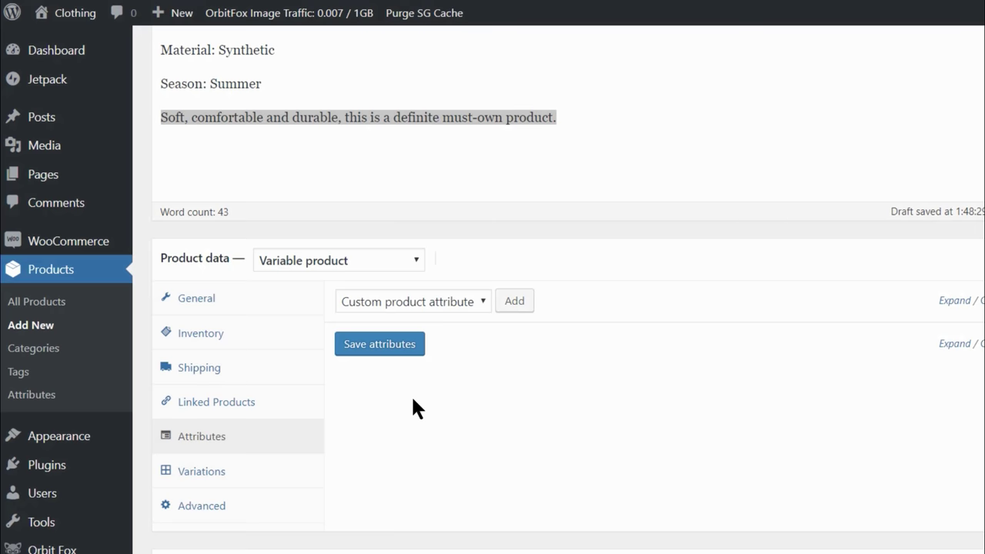
pyautogui.click(457, 300)
pyautogui.click(456, 299)
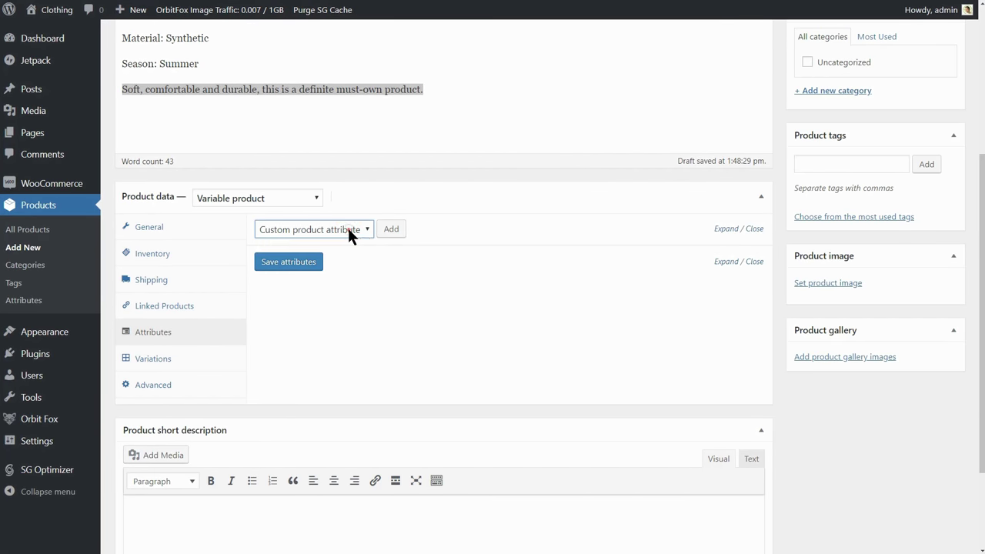
pyautogui.click(392, 229)
pyautogui.click(311, 307)
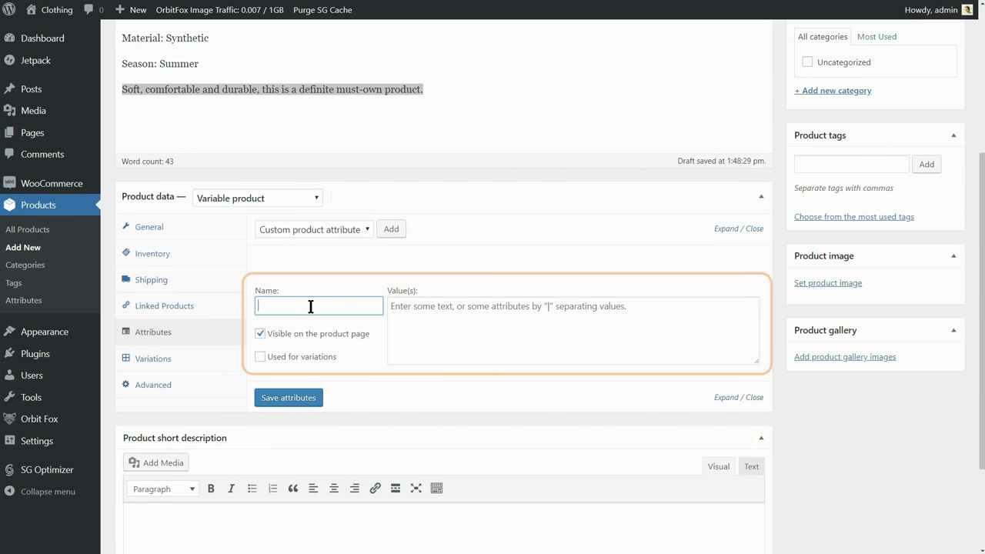
pyautogui.write('SIze')
pyautogui.click(260, 357)
pyautogui.click(417, 308)
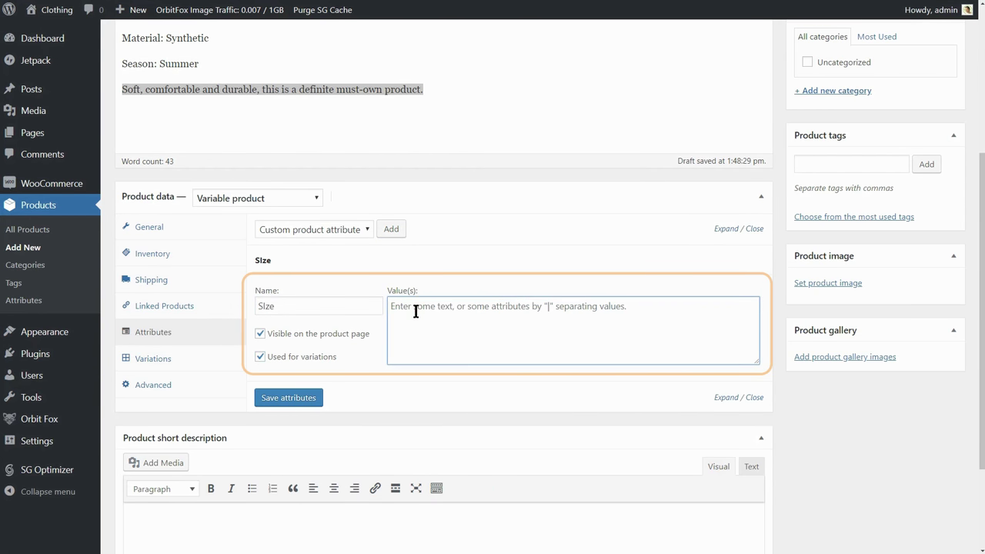
pyautogui.write('M | L')
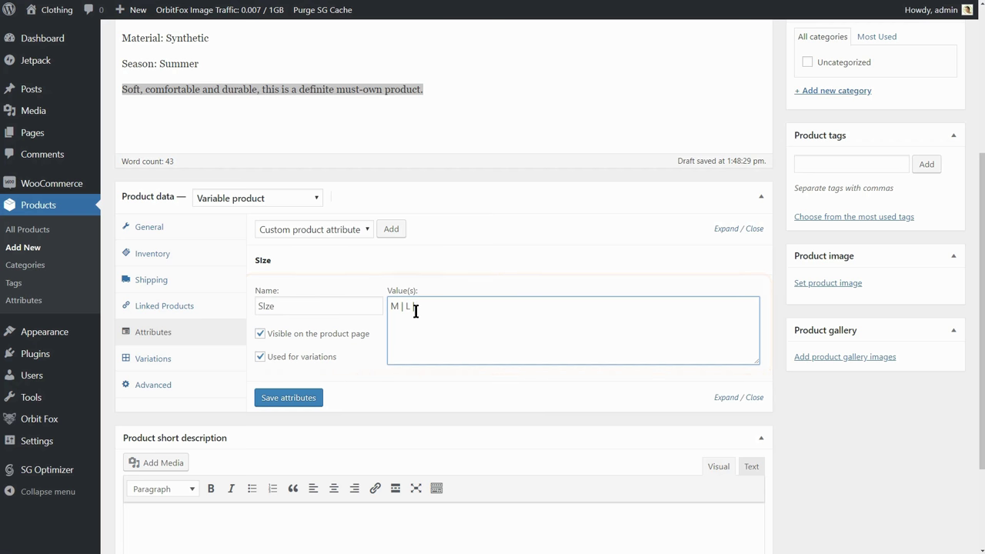
pyautogui.write('XL')
pyautogui.click(299, 397)
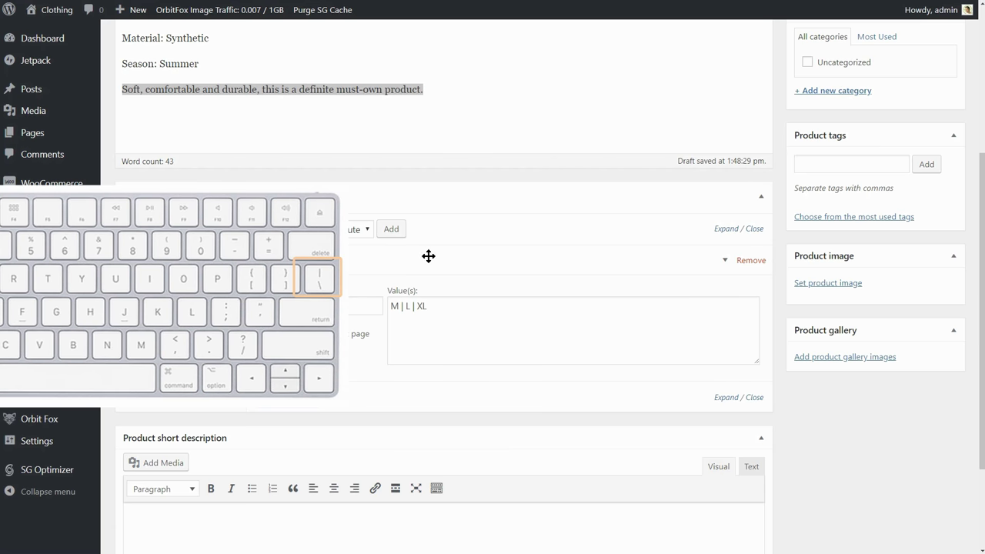
# Add a second custom product attribute named Color with values white|blue|red and enable it for variations
pyautogui.click(390, 230)
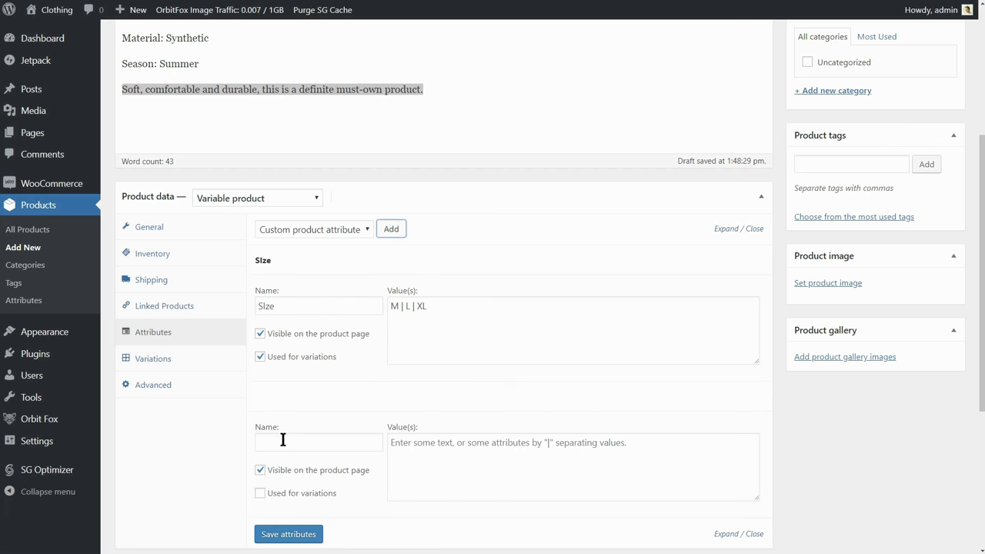
pyautogui.click(282, 441)
pyautogui.write('Color')
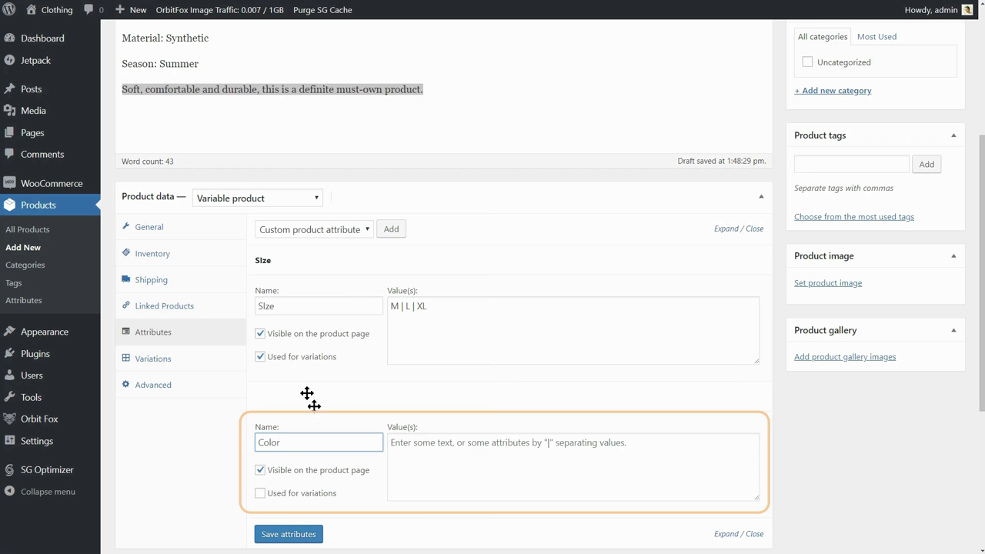
pyautogui.click(428, 457)
pyautogui.write('white|blue|red')
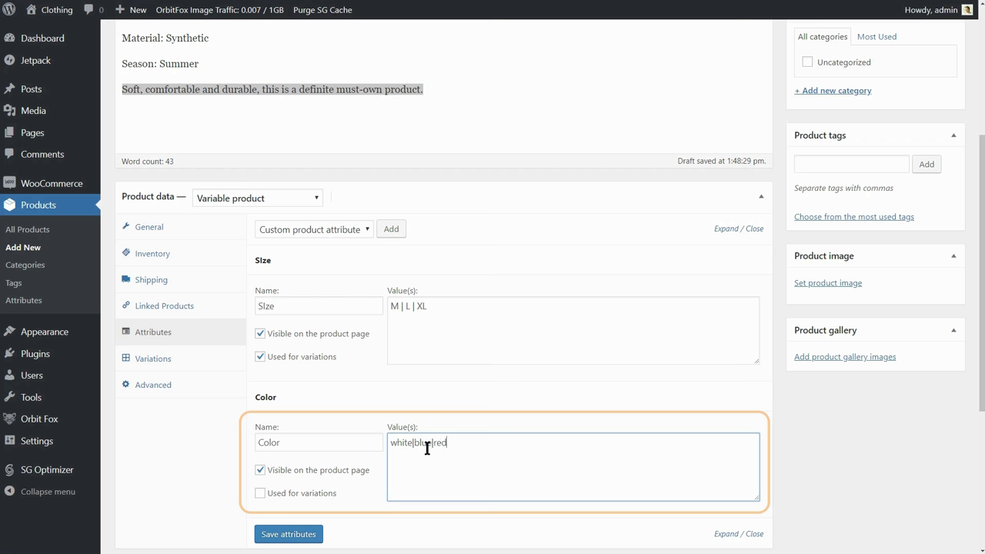
pyautogui.click(260, 494)
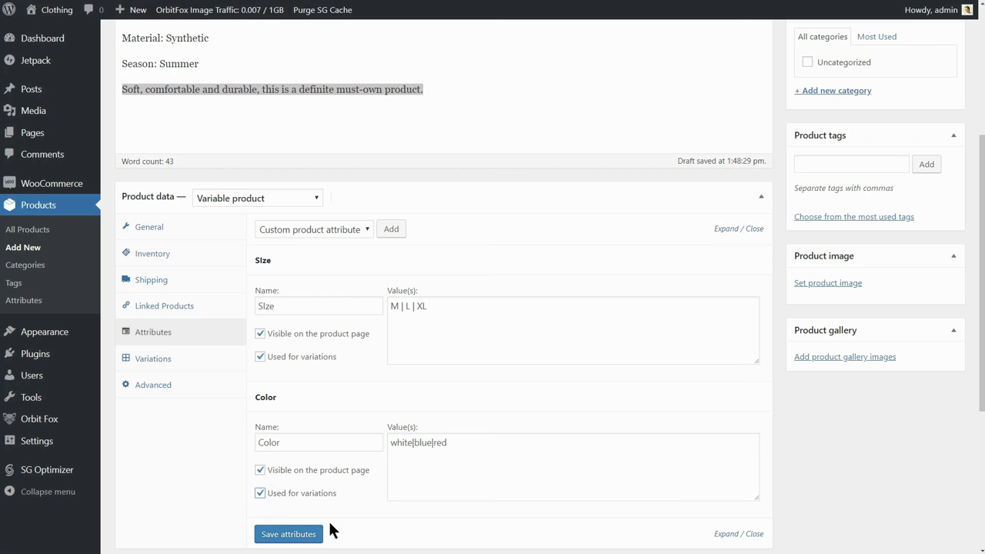
# Space the Color values as white | blue | red, correct the first attribute's name to Size, and save the attributes
pyautogui.click(413, 444)
pyautogui.press('Right')
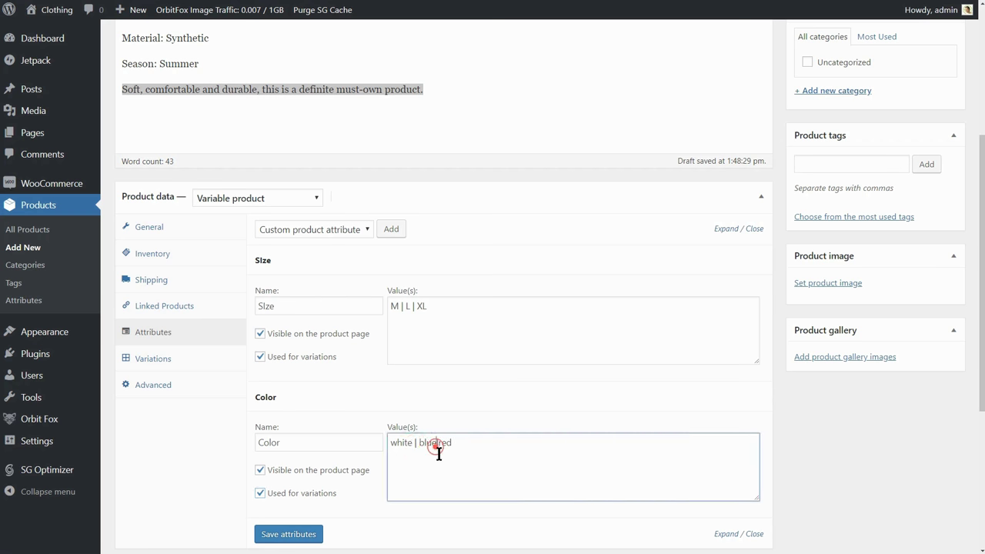
pyautogui.click(437, 445)
pyautogui.press('Right')
pyautogui.click(300, 531)
pyautogui.click(266, 306)
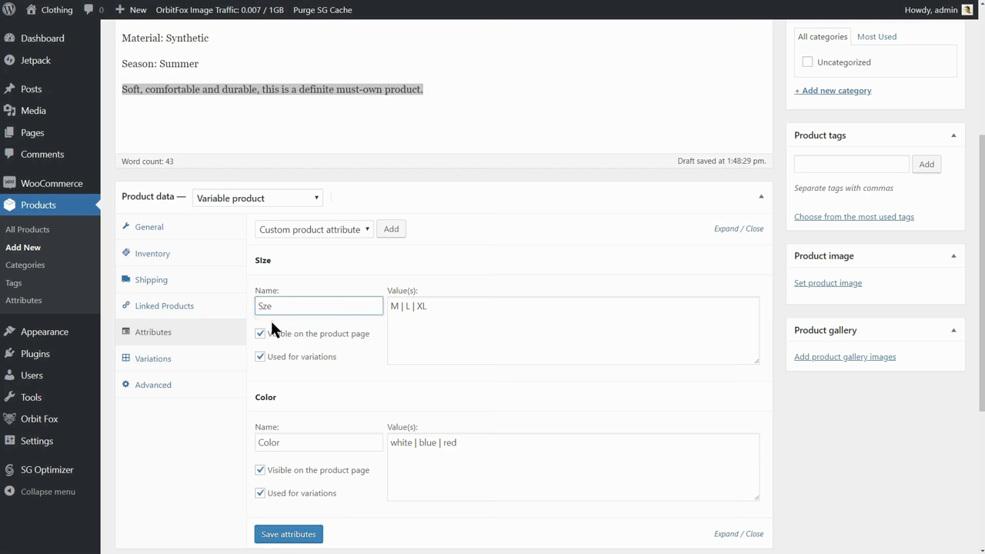
pyautogui.click(289, 531)
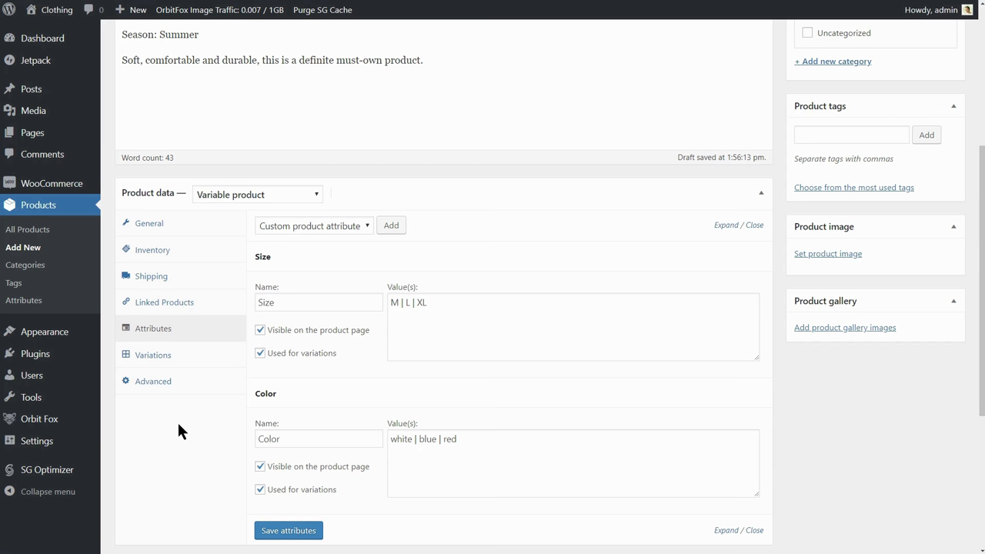
# Create variations from all attributes so every size and color combination is generated for the product
pyautogui.click(153, 356)
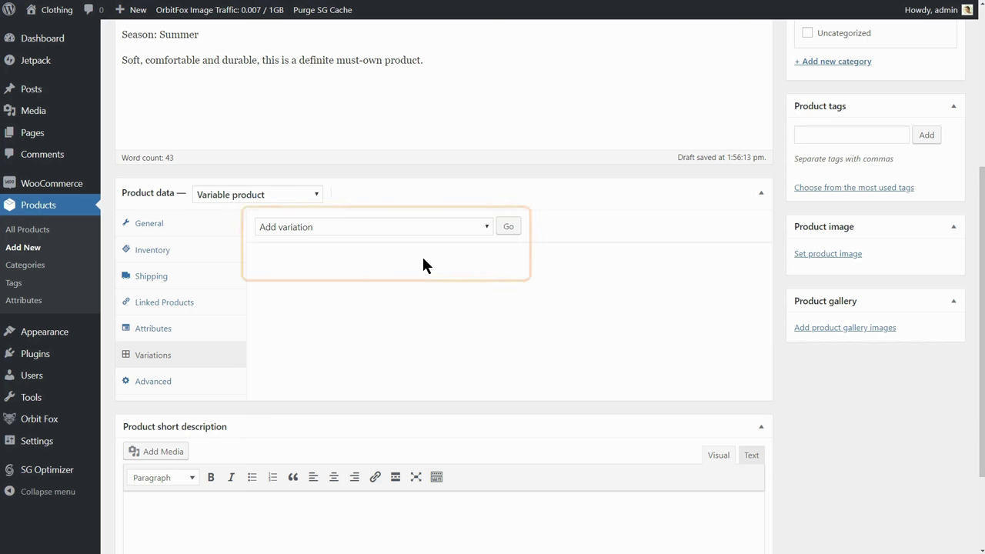
pyautogui.click(476, 233)
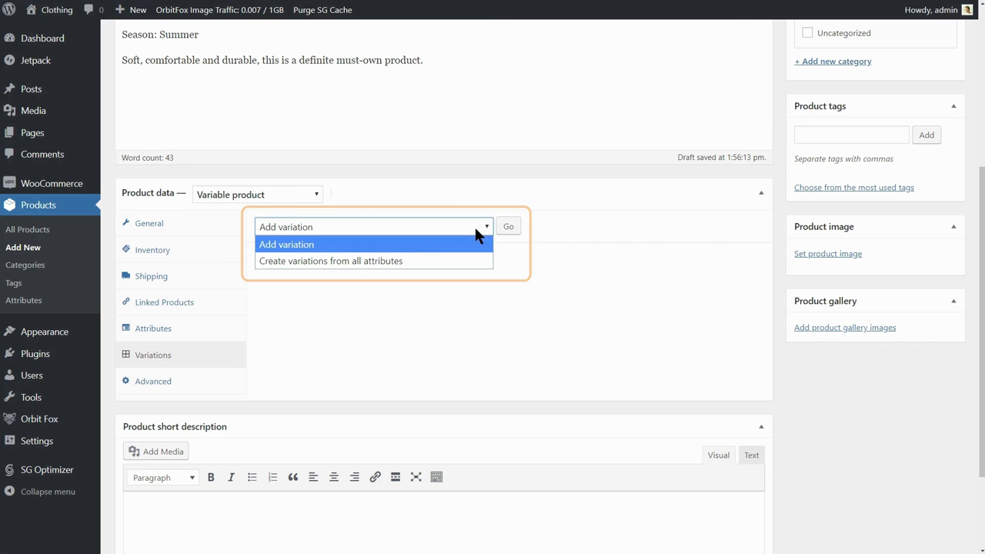
pyautogui.click(477, 261)
pyautogui.click(508, 227)
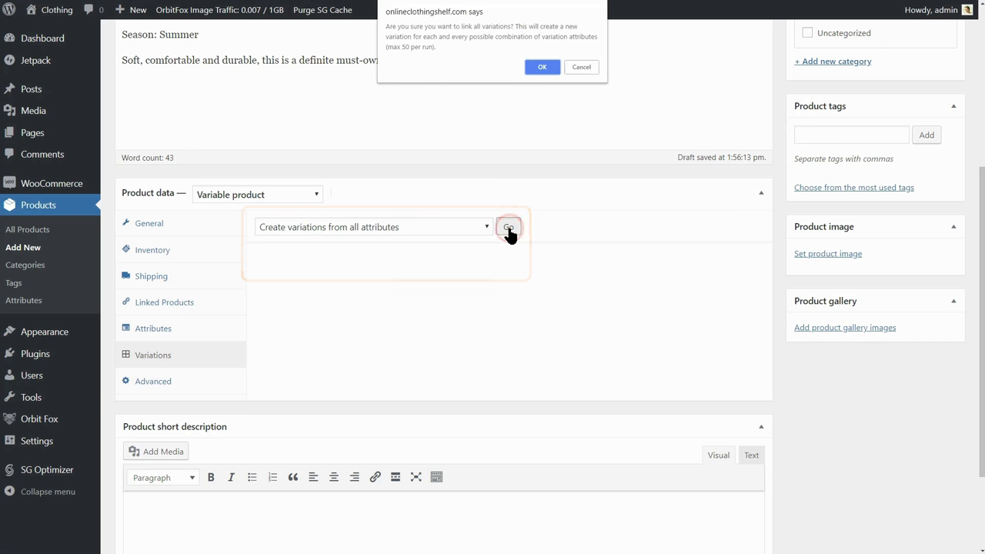
pyautogui.click(542, 68)
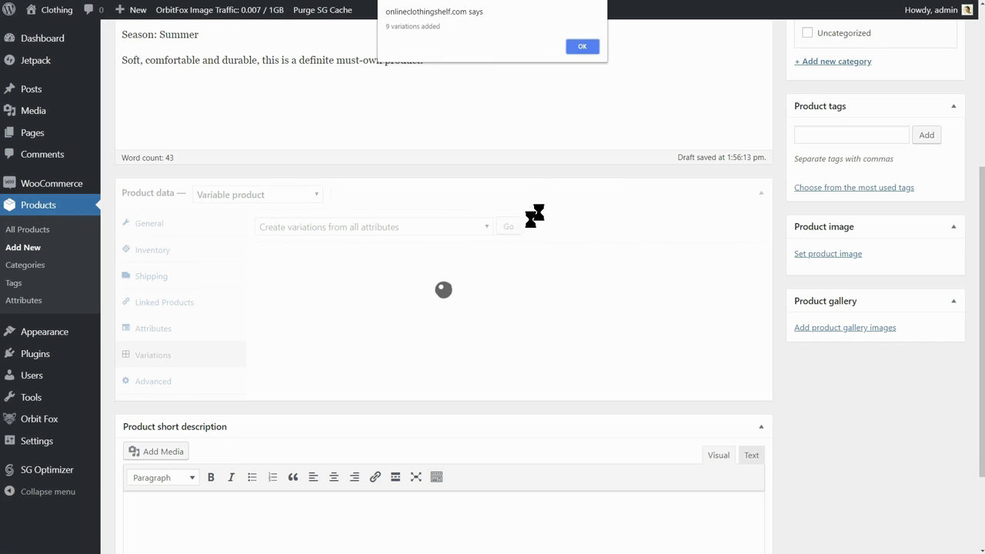
pyautogui.click(584, 47)
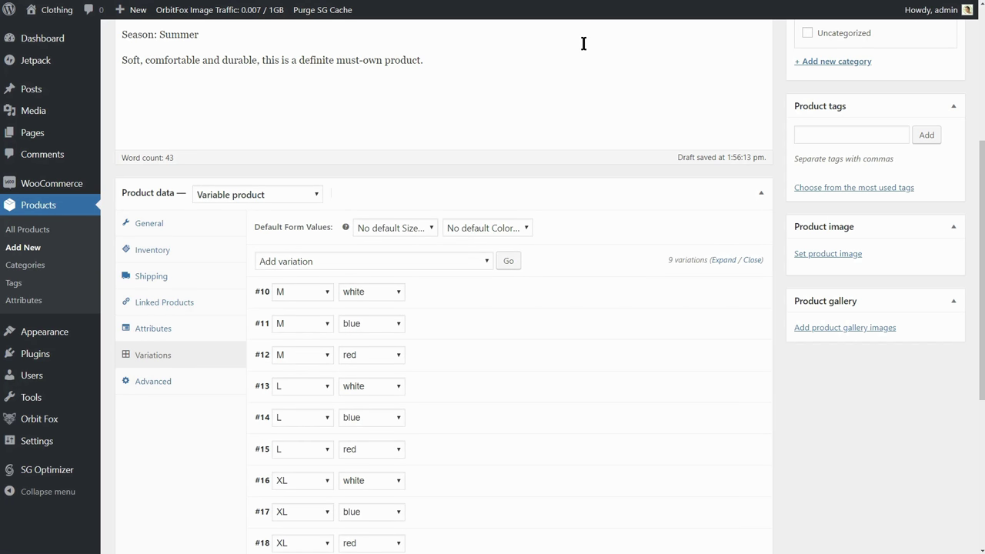
# Examine the settings available for the M white and M blue variations
pyautogui.moveTo(982, 184); pyautogui.dragTo(982, 232)
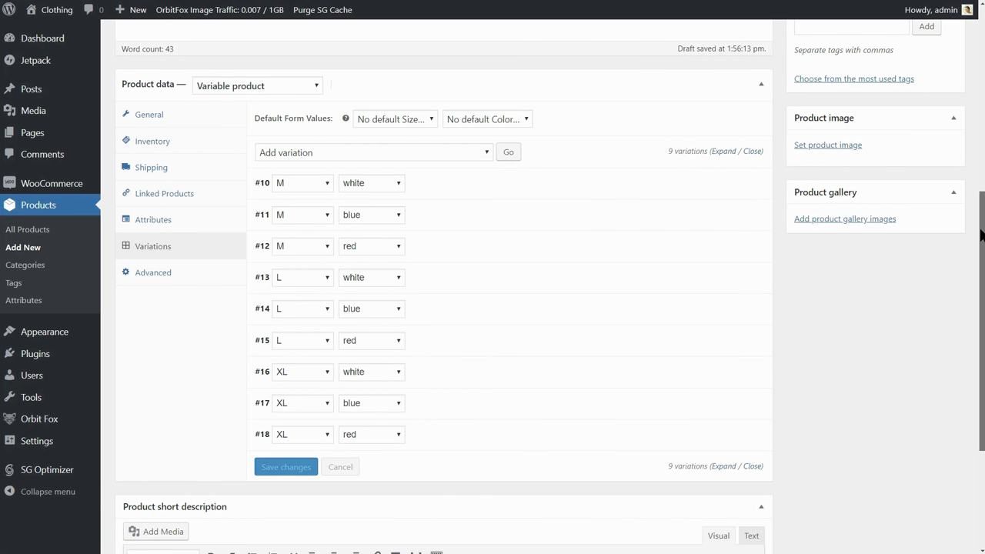
pyautogui.click(451, 190)
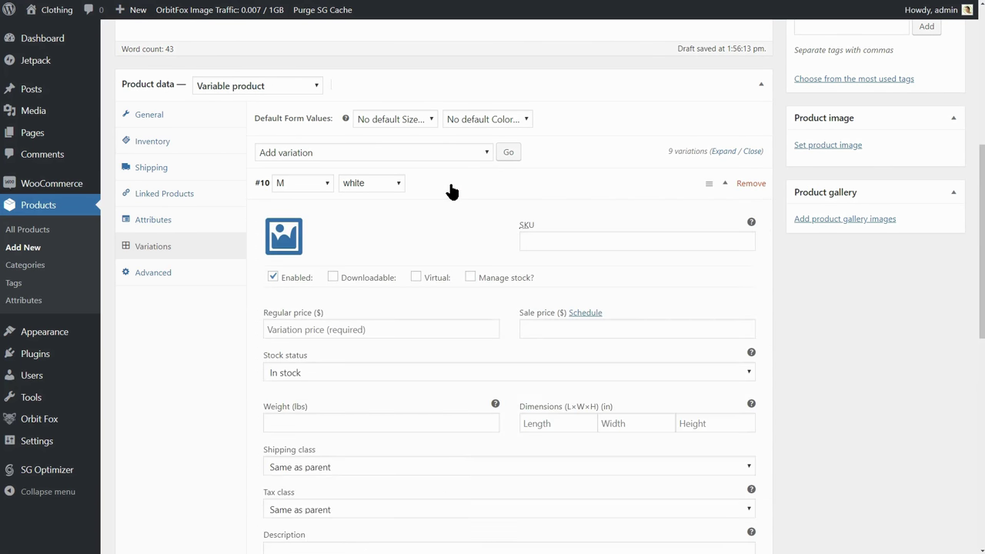
pyautogui.click(451, 189)
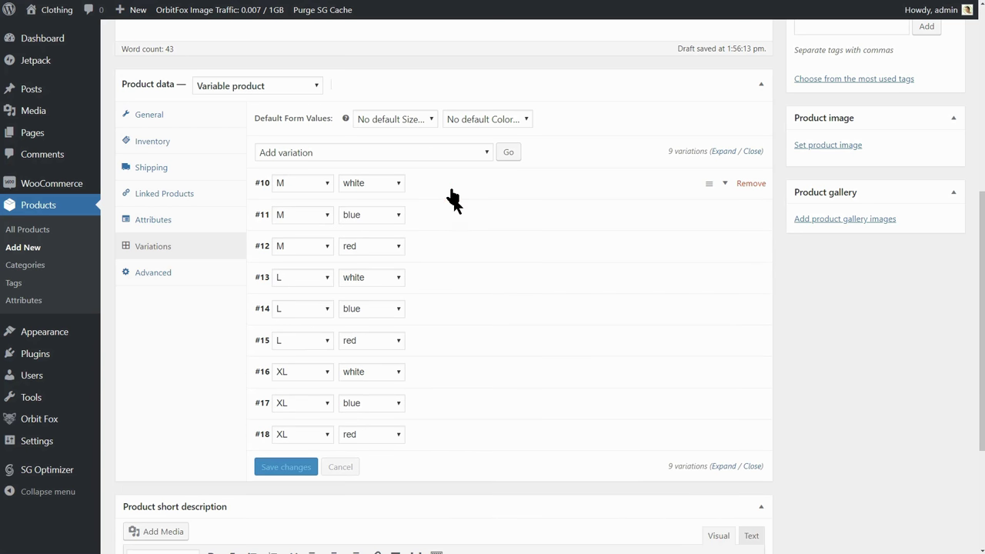
pyautogui.click(454, 222)
pyautogui.click(455, 220)
# Set the regular price of the M white variation to $20 and of the M blue variation to $25
pyautogui.click(440, 181)
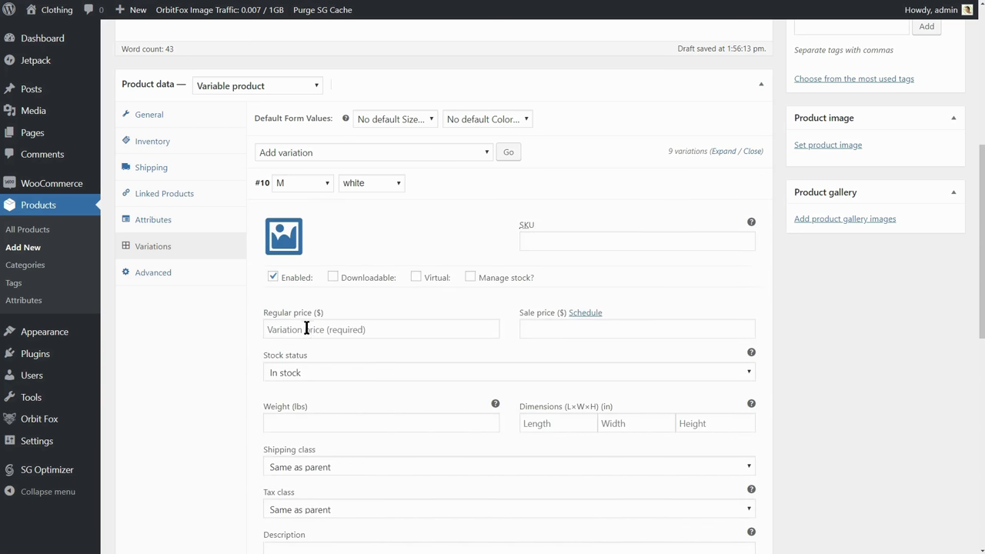
pyautogui.click(306, 328)
pyautogui.write('2')
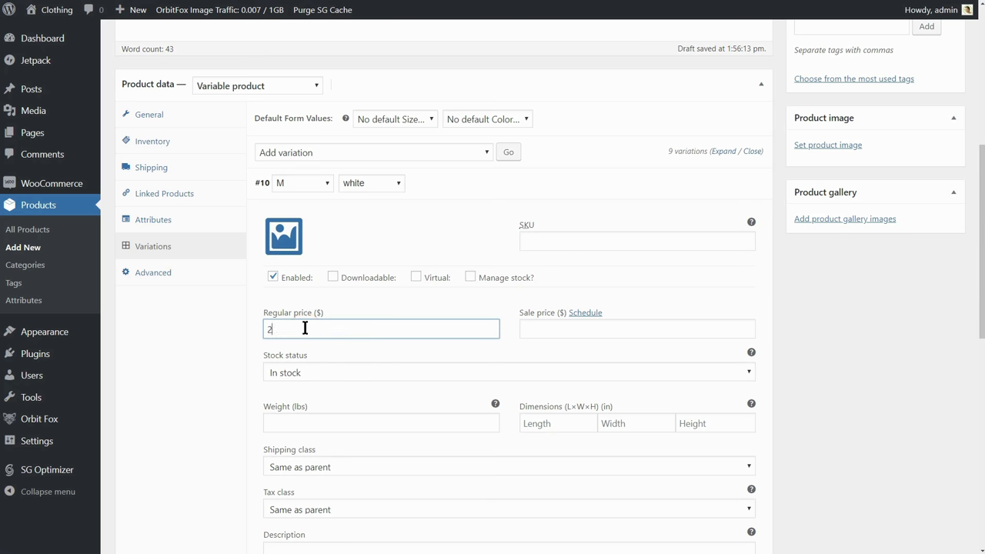
pyautogui.write('0')
pyautogui.click(441, 187)
pyautogui.click(421, 217)
pyautogui.click(303, 362)
pyautogui.write('25')
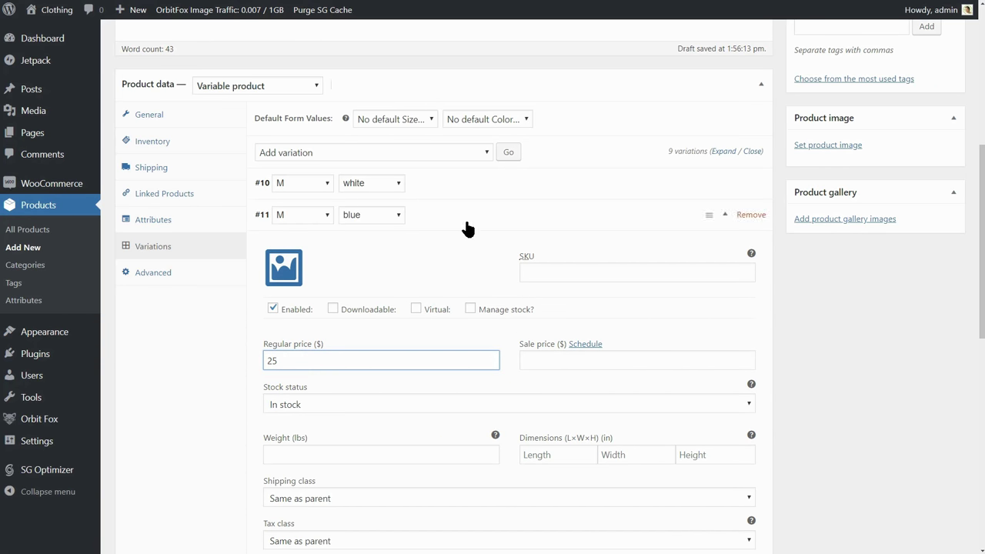
pyautogui.click(467, 220)
# Set the regular price of both the M red and the L white variations to $20
pyautogui.click(457, 243)
pyautogui.click(301, 393)
pyautogui.write('2')
pyautogui.click(455, 246)
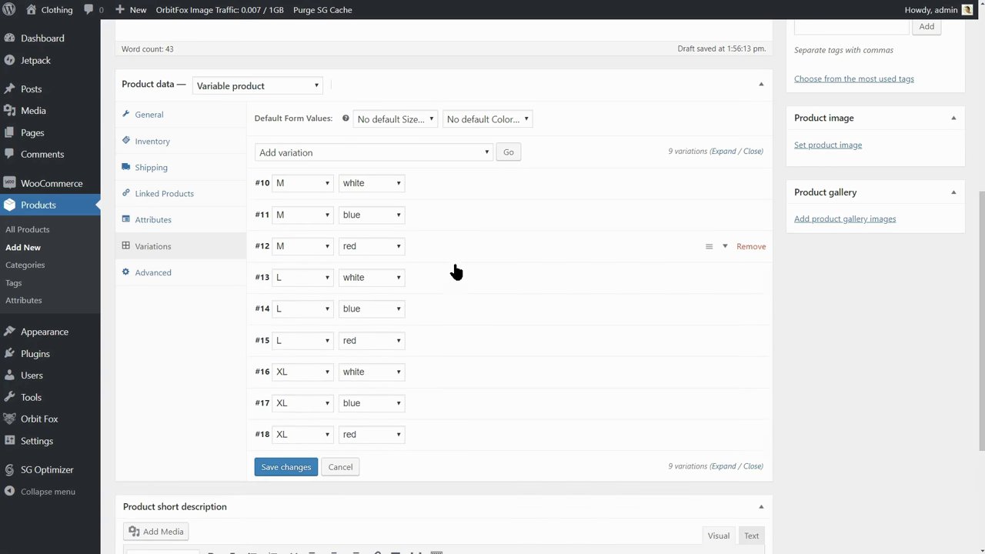
pyautogui.click(455, 274)
pyautogui.click(319, 424)
pyautogui.write('20')
pyautogui.click(457, 288)
# Set the regular price of both the L blue and the L red variations to $20
pyautogui.click(463, 309)
pyautogui.click(300, 454)
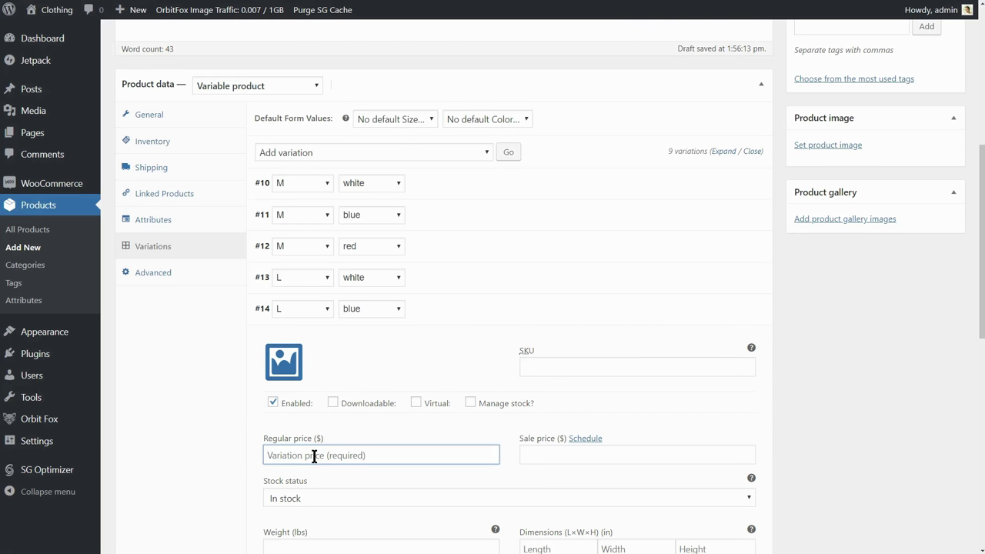
pyautogui.write('20')
pyautogui.click(462, 308)
pyautogui.click(462, 341)
pyautogui.click(287, 487)
pyautogui.write('20')
pyautogui.click(466, 340)
# Upload the "white t-shirt" picture from the IMG folder and set it as the M white variation's image
pyautogui.scroll(-1, 464, 260)
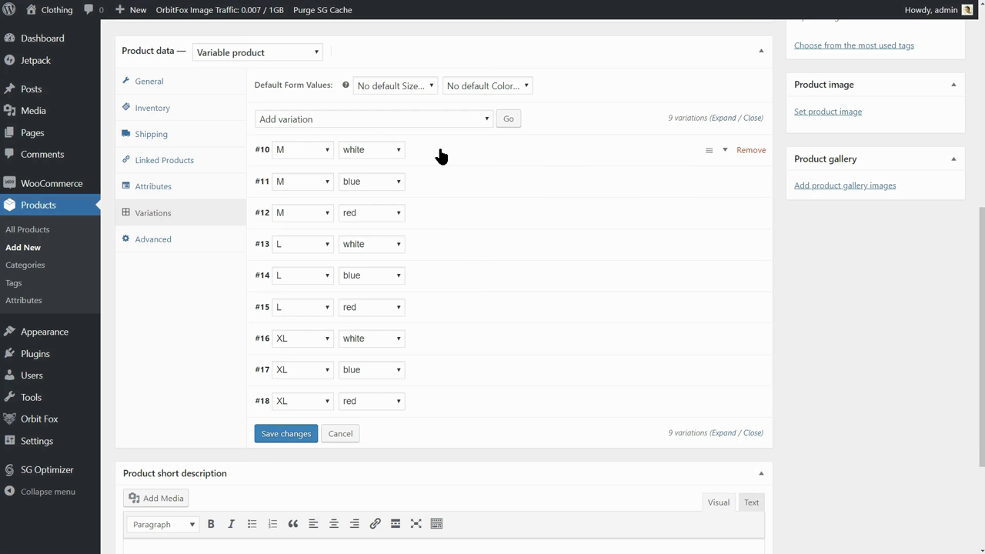
pyautogui.click(440, 153)
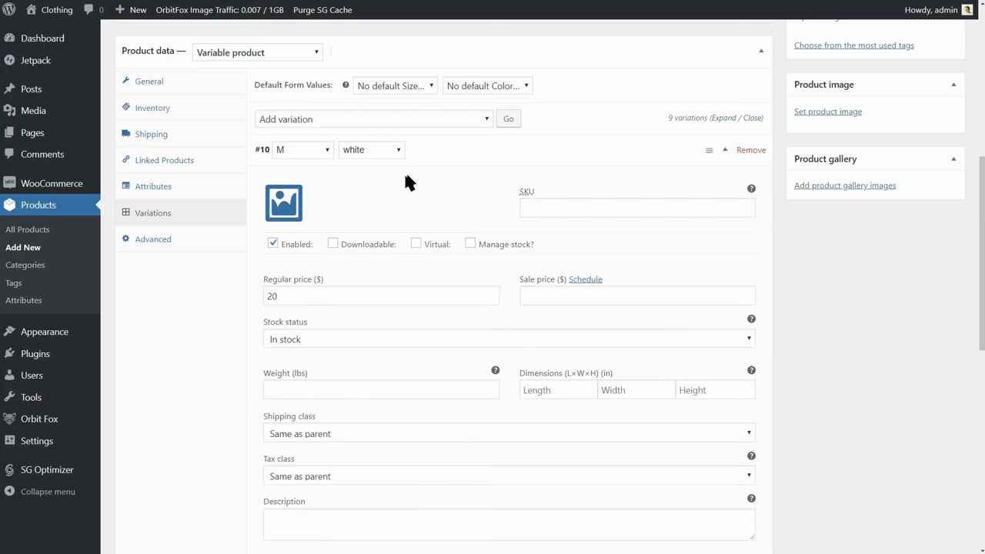
pyautogui.click(276, 202)
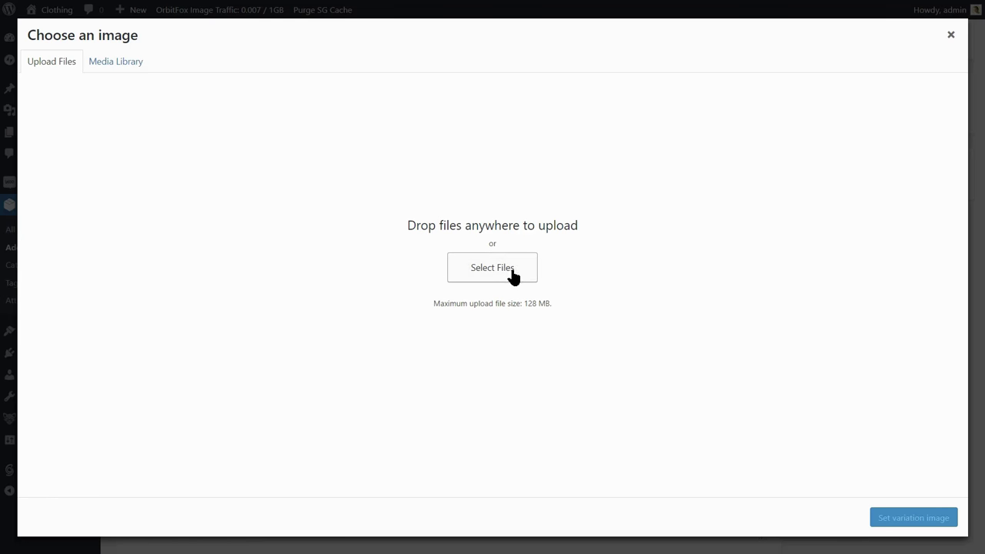
pyautogui.click(471, 269)
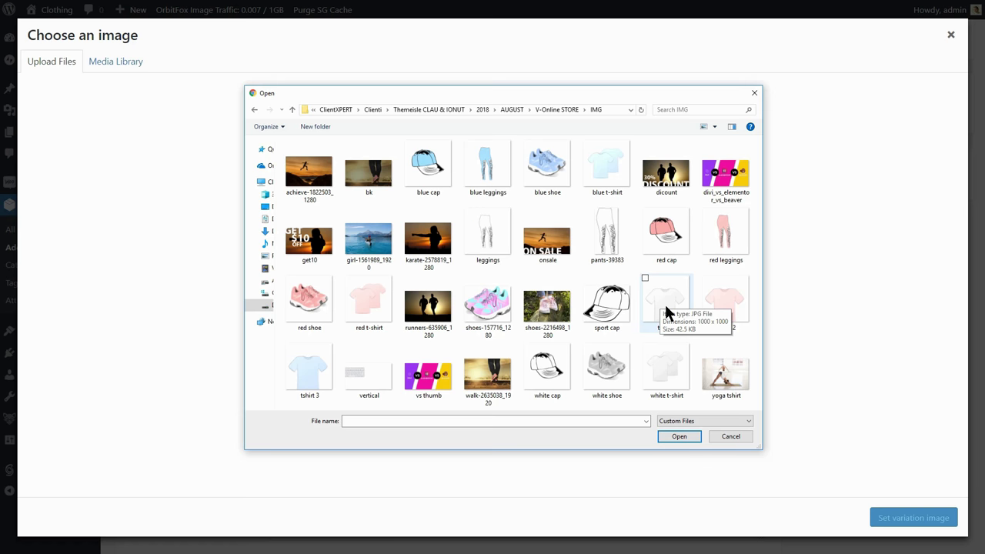
pyautogui.click(663, 368)
pyautogui.click(677, 437)
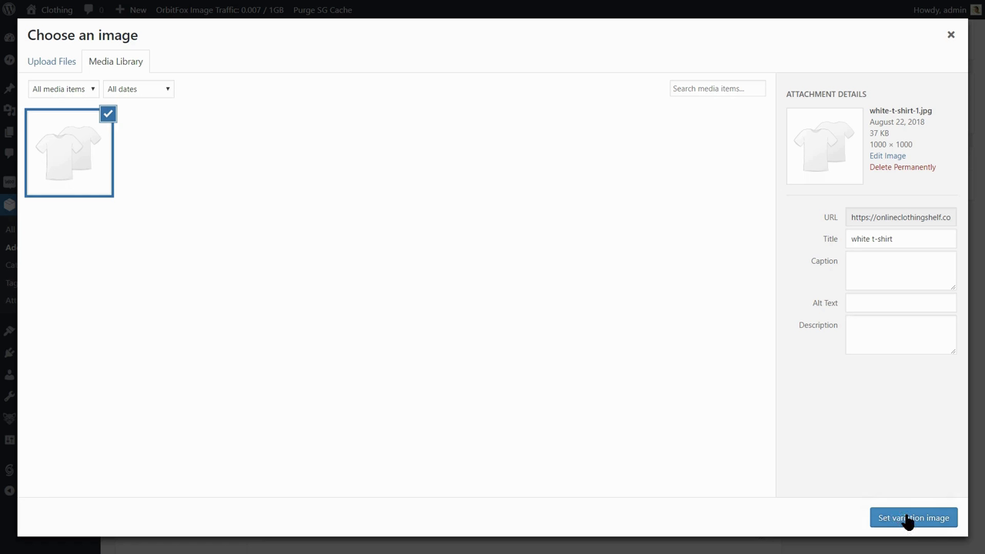
pyautogui.click(908, 521)
pyautogui.click(470, 148)
# Upload the "blue t-shirt" picture from the IMG folder and set it as the M blue variation's image
pyautogui.click(464, 184)
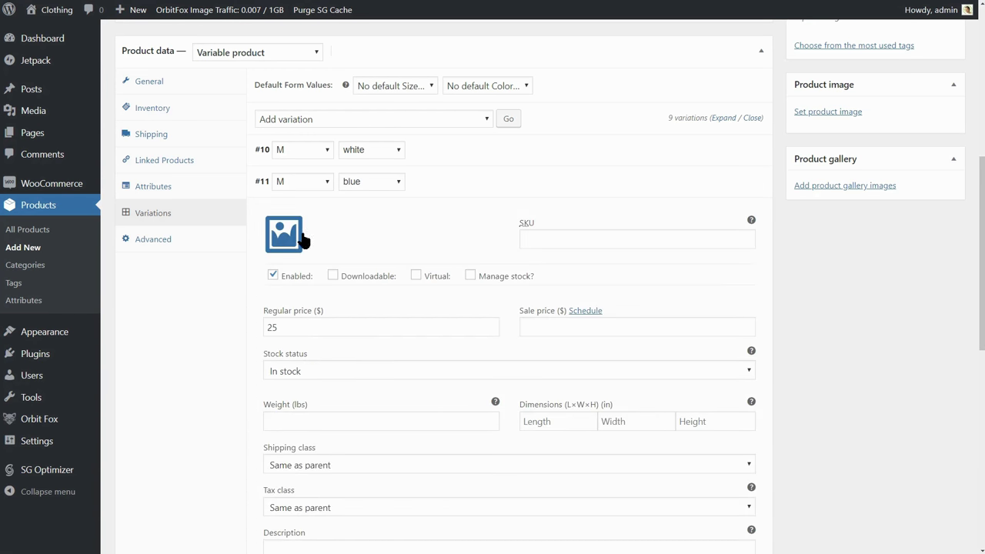
pyautogui.click(284, 234)
pyautogui.click(63, 66)
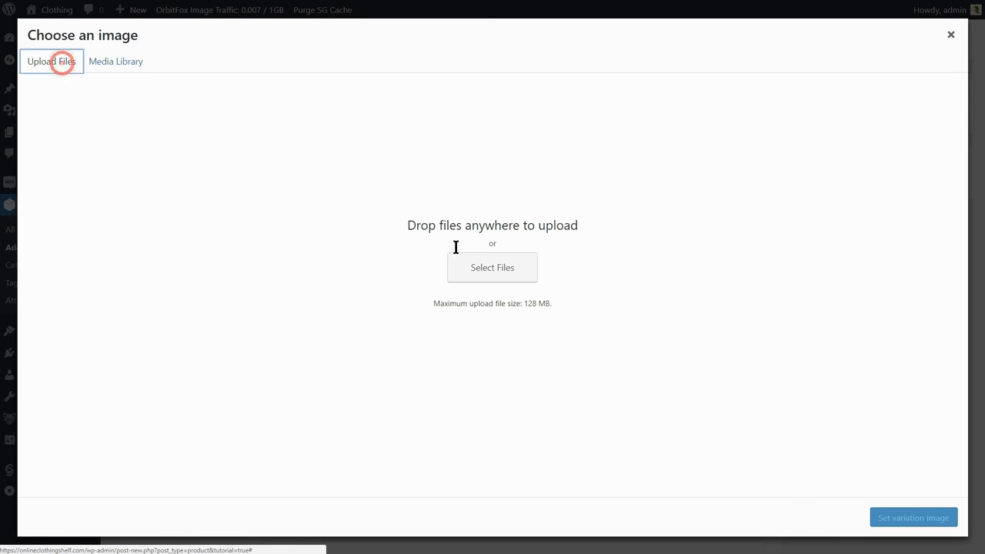
pyautogui.click(526, 275)
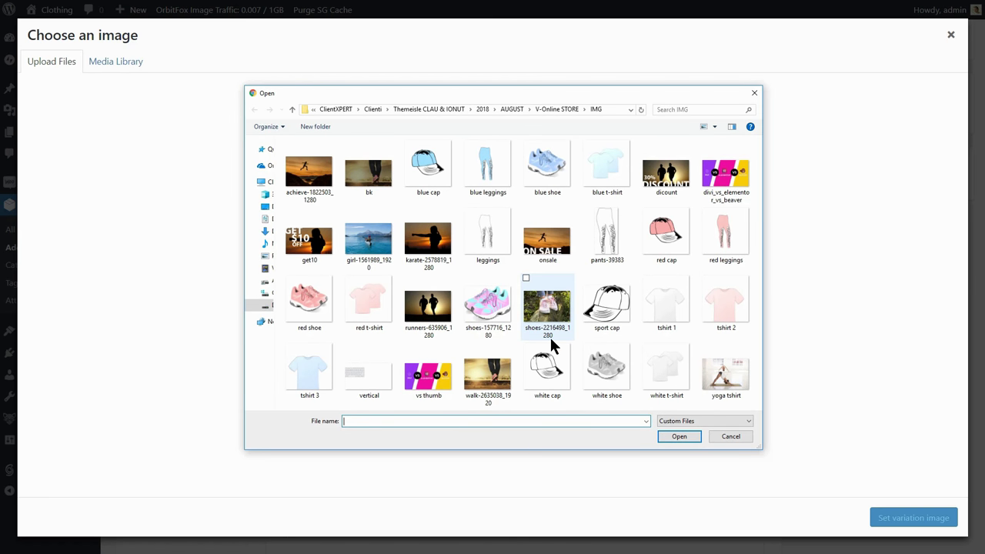
pyautogui.click(604, 163)
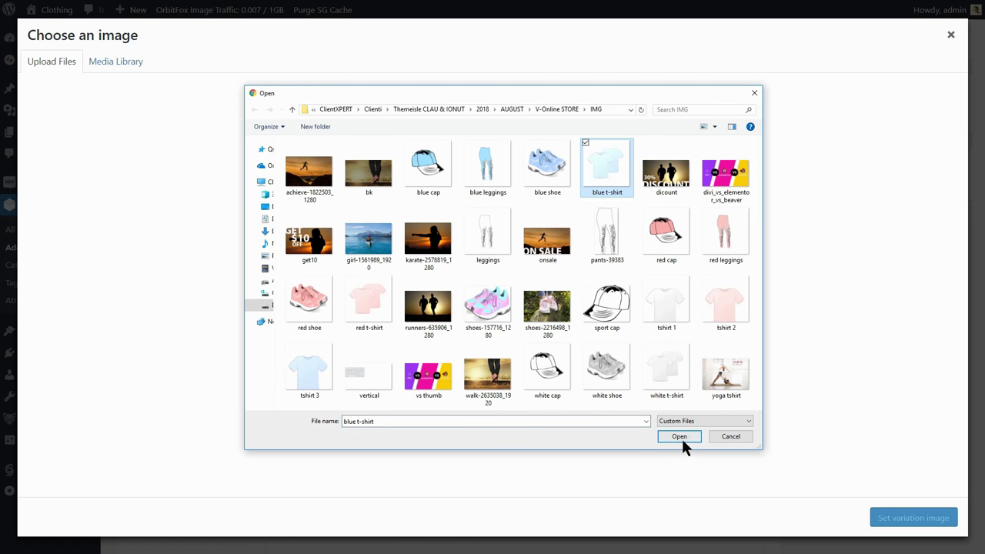
pyautogui.click(680, 436)
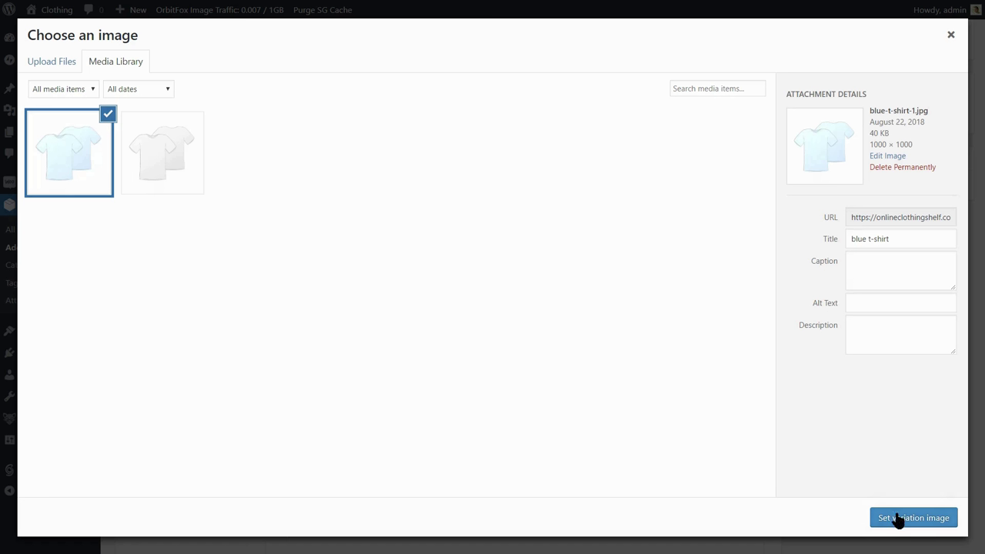
pyautogui.click(897, 521)
pyautogui.click(452, 187)
# Upload the "red t-shirt" picture from the IMG folder and set it as the M red variation's image
pyautogui.click(452, 218)
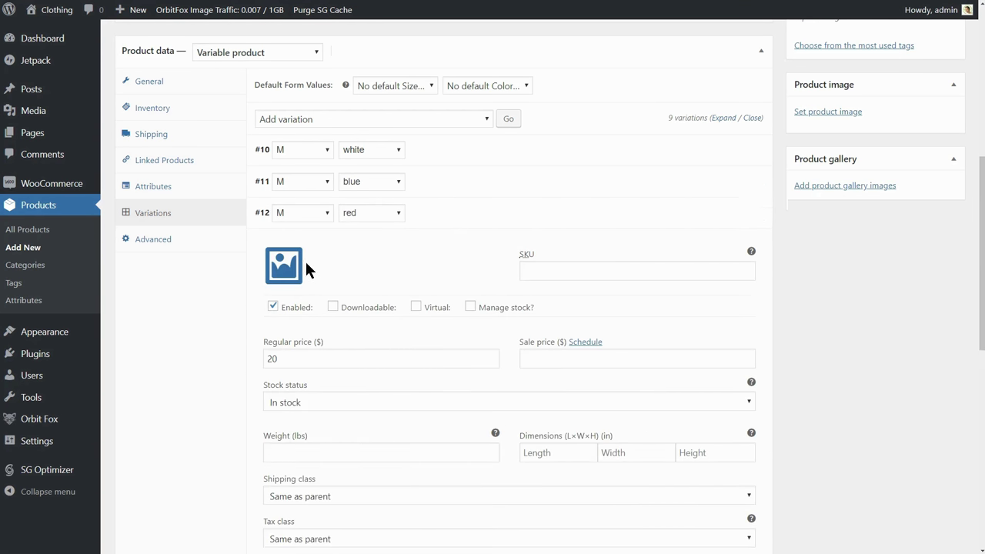
pyautogui.click(286, 265)
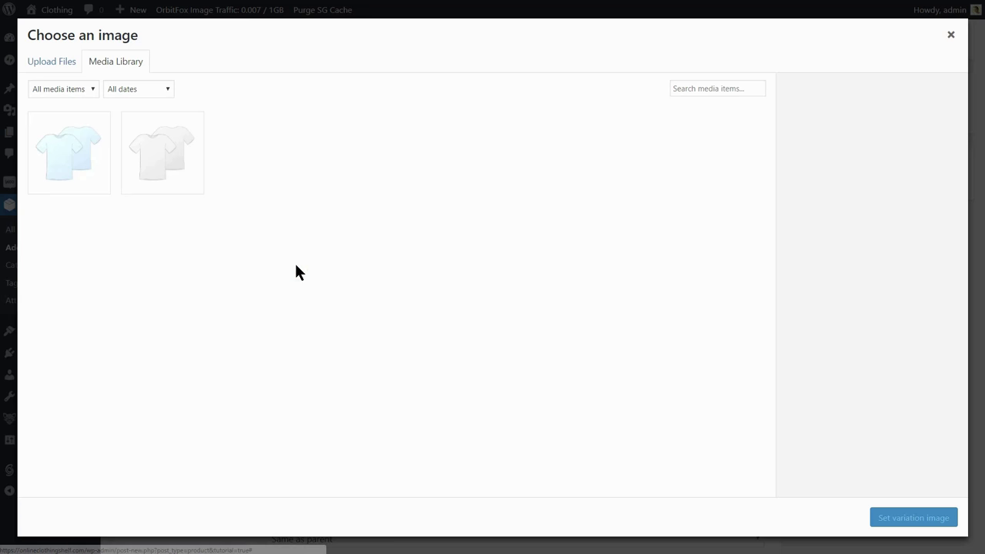
pyautogui.click(38, 62)
pyautogui.click(485, 272)
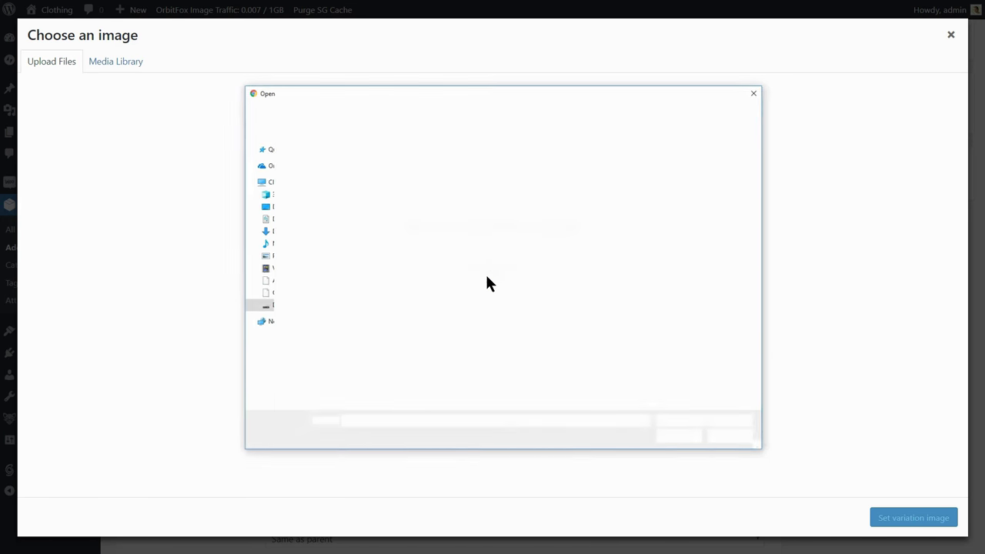
pyautogui.click(375, 301)
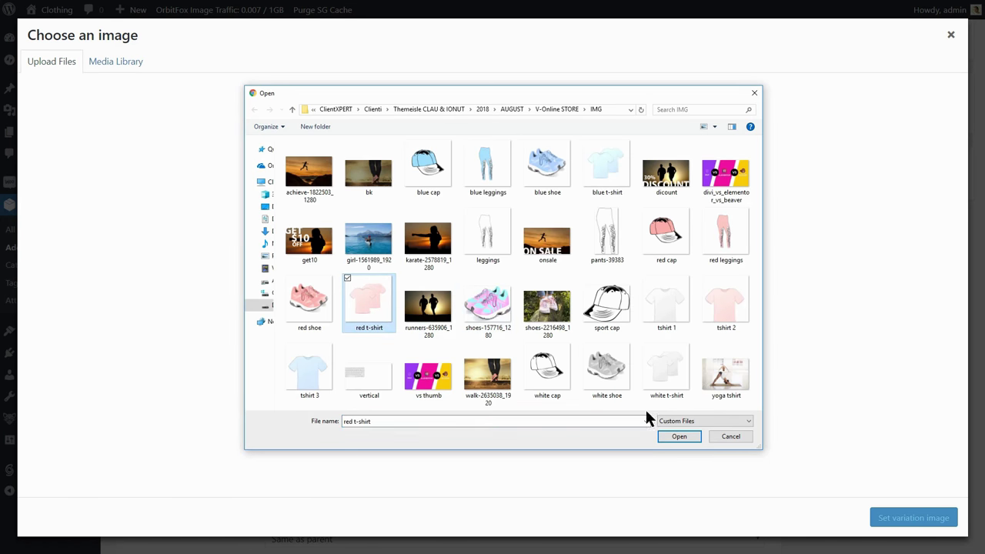
pyautogui.click(682, 435)
pyautogui.click(907, 523)
pyautogui.click(501, 224)
# View the uploaded T-shirt images that can be chosen for the L white variation
pyautogui.click(320, 248)
pyautogui.click(284, 297)
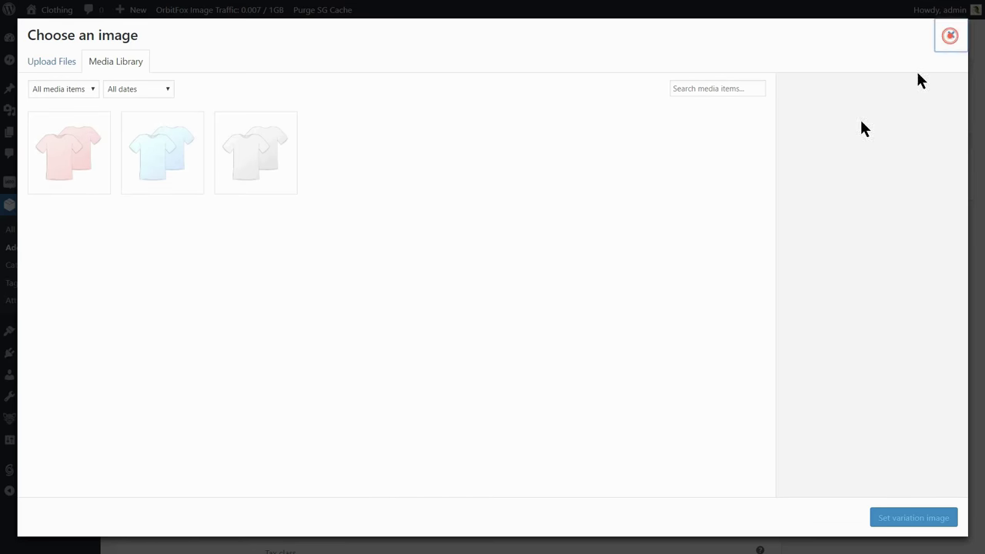
# Set the white T-shirt picture from the media library as the L white variation's image
pyautogui.click(951, 35)
pyautogui.click(283, 301)
pyautogui.click(291, 191)
pyautogui.click(913, 517)
pyautogui.click(467, 242)
# Set the blue T-shirt picture from the media library as the L blue variation's image
pyautogui.click(466, 277)
pyautogui.click(282, 329)
pyautogui.click(162, 166)
pyautogui.click(913, 517)
pyautogui.click(442, 277)
# Set the red T-shirt picture from the media library as the L red variation's image
pyautogui.click(431, 310)
pyautogui.click(281, 354)
pyautogui.click(70, 158)
pyautogui.click(900, 517)
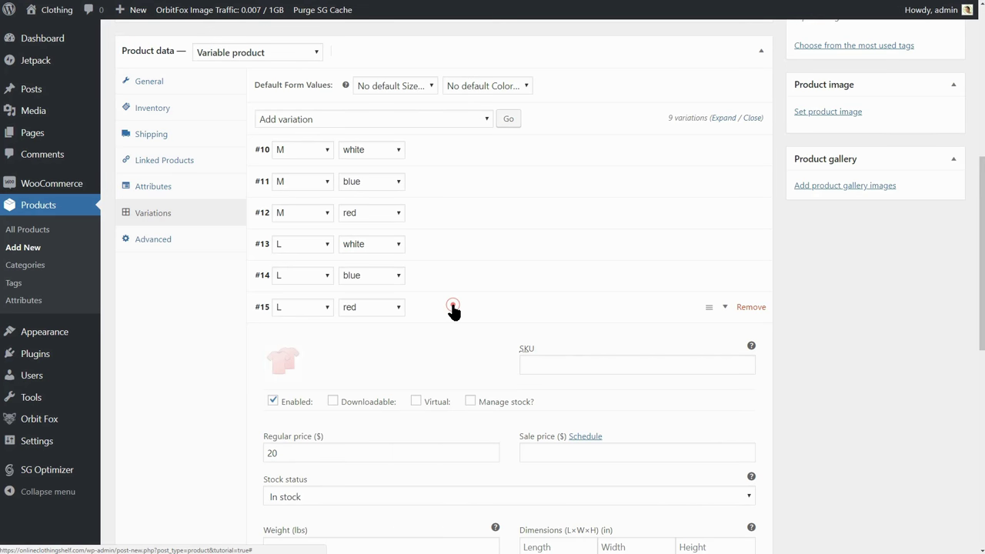
pyautogui.click(451, 308)
# Copy the first two paragraphs of the main product description into the product short description
pyautogui.scroll(-3, 437, 410)
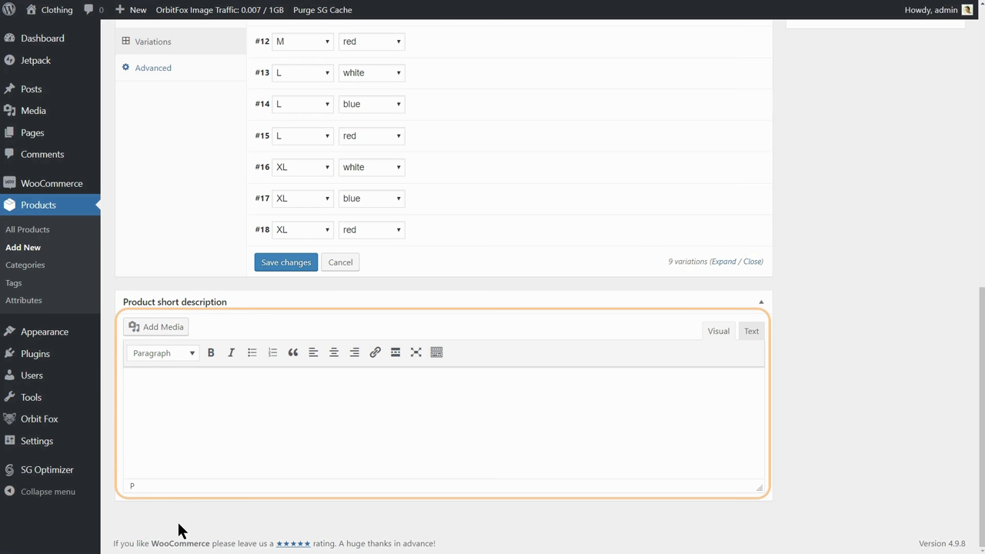
pyautogui.scroll(9, 546, 145)
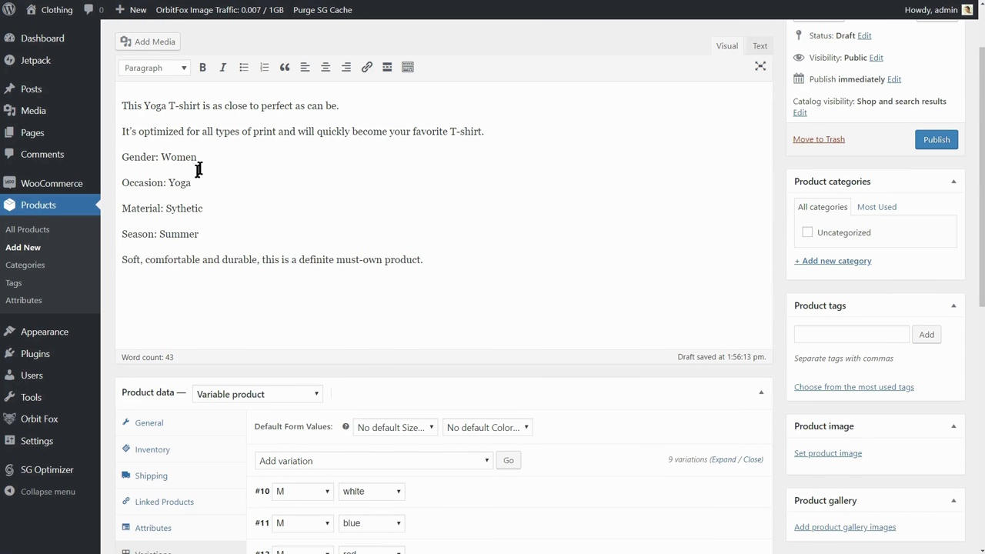
pyautogui.moveTo(121, 105); pyautogui.dragTo(496, 133)
pyautogui.rightClick(466, 133)
pyautogui.click(513, 167)
pyautogui.scroll(-8, 506, 345)
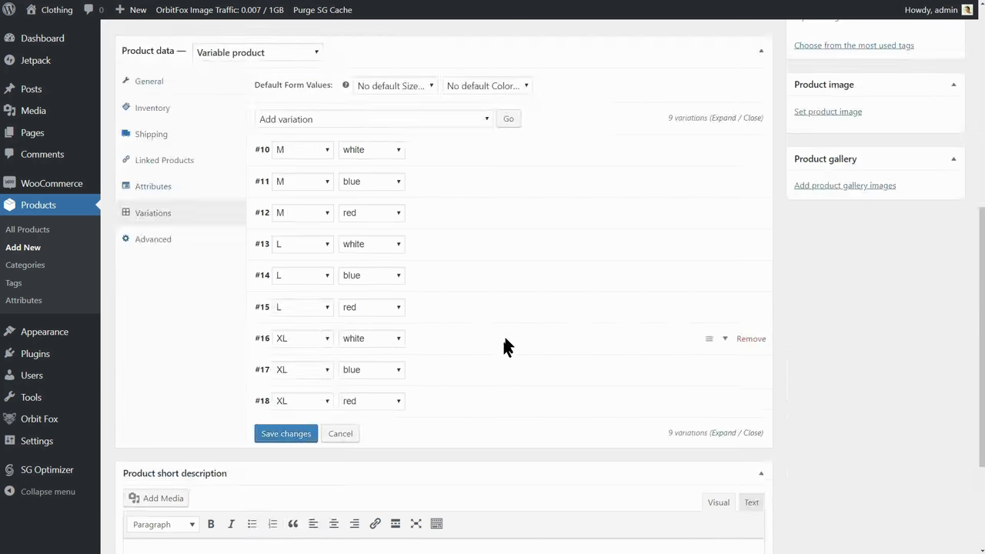
pyautogui.rightClick(174, 383)
pyautogui.click(213, 457)
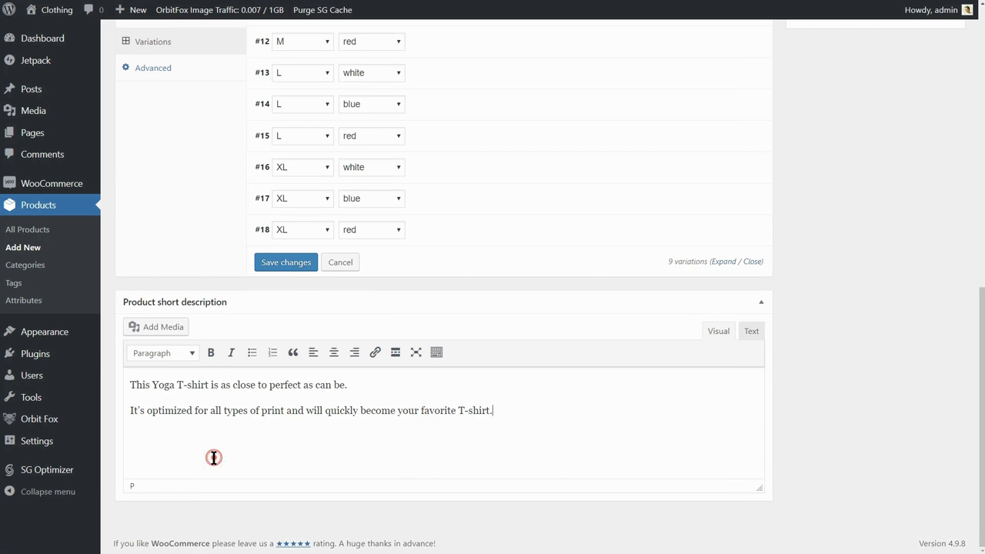
# Set the "red t-shirt" picture from the media library as the main product image
pyautogui.scroll(6, 742, 420)
pyautogui.scroll(-2, 744, 417)
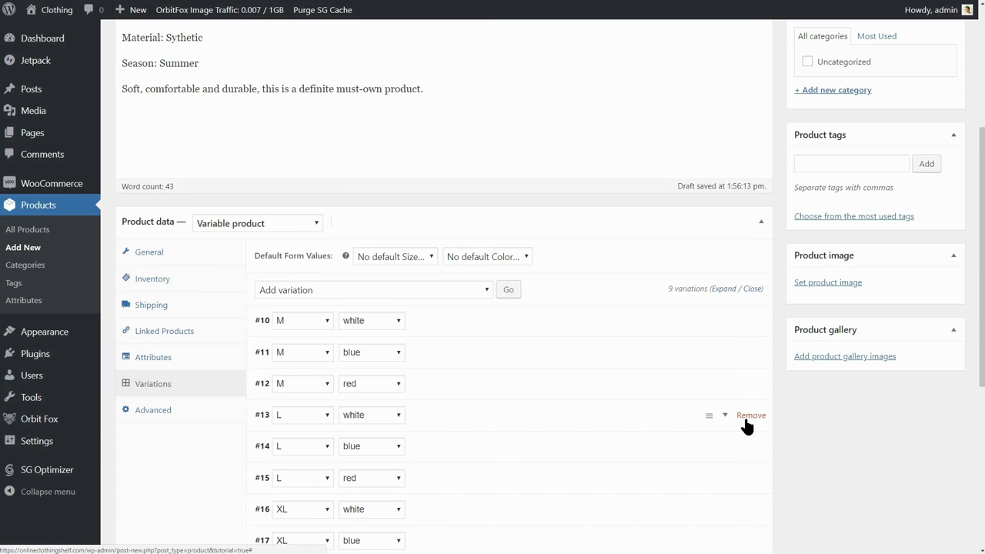
pyautogui.click(828, 283)
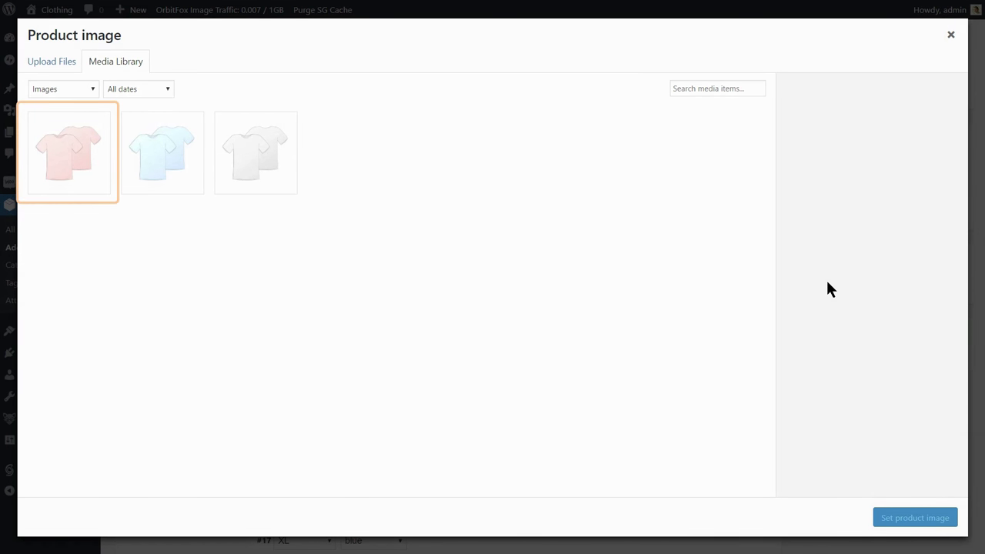
pyautogui.click(77, 162)
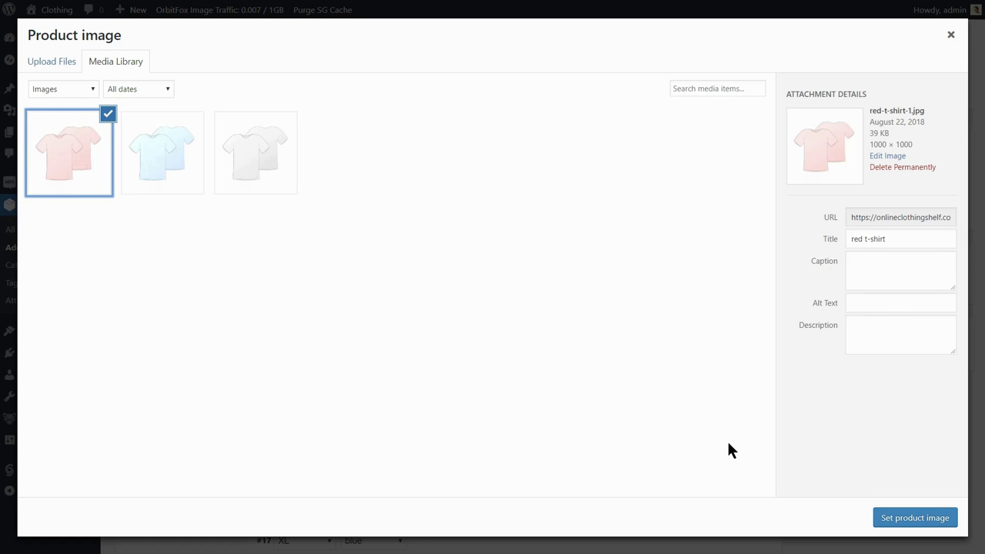
pyautogui.click(908, 519)
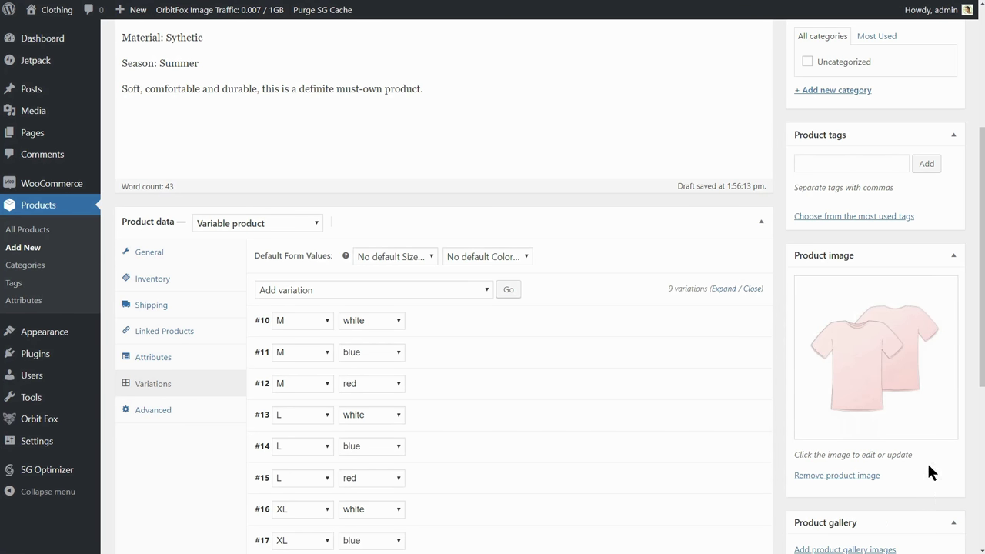
# Add the red, blue and white T-shirt pictures from the media library to the product gallery
pyautogui.scroll(-3, 916, 513)
pyautogui.click(851, 295)
pyautogui.click(63, 164)
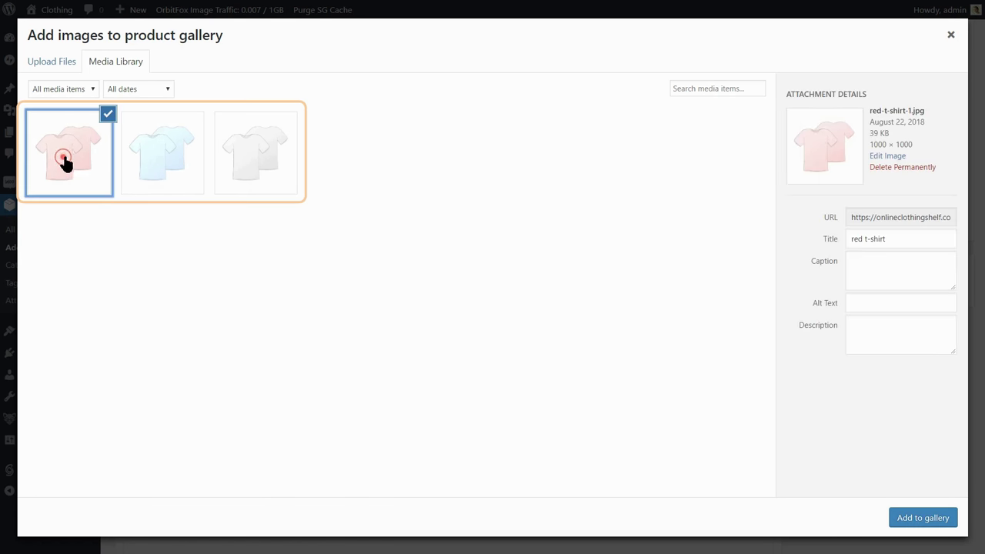
pyautogui.click(134, 170)
pyautogui.click(265, 166)
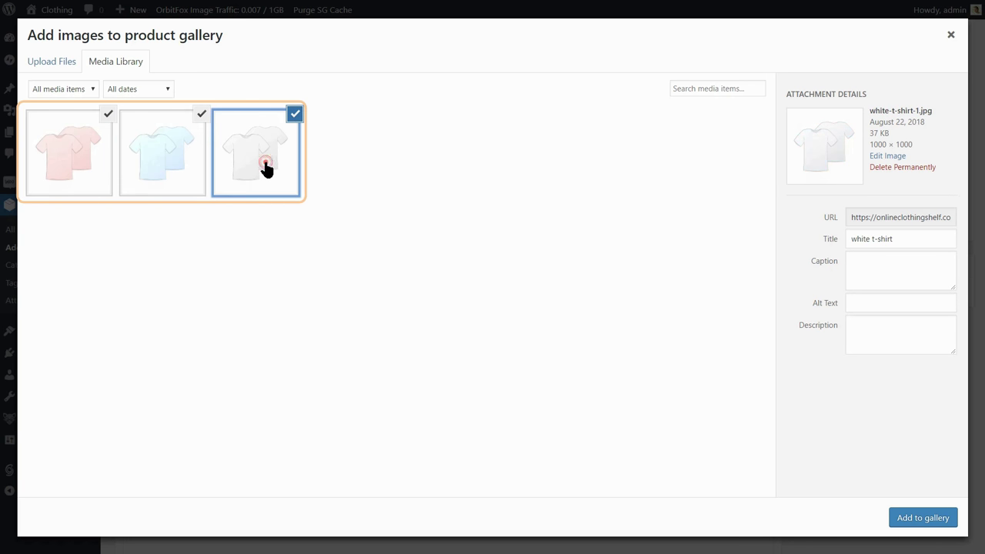
pyautogui.click(918, 520)
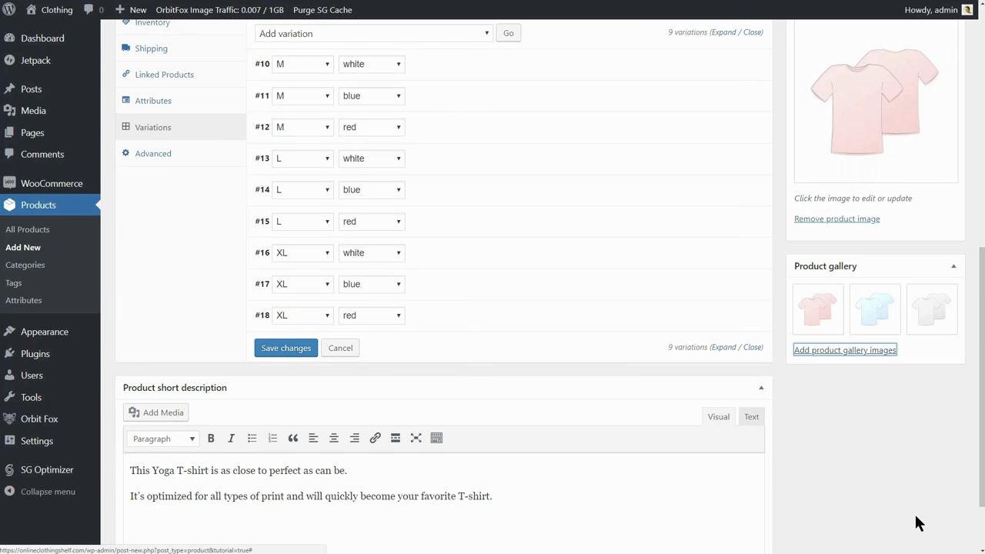
# Create the product category "t-shirt" for this product and add the product tag "yoga t-shirt"
pyautogui.scroll(7, 916, 523)
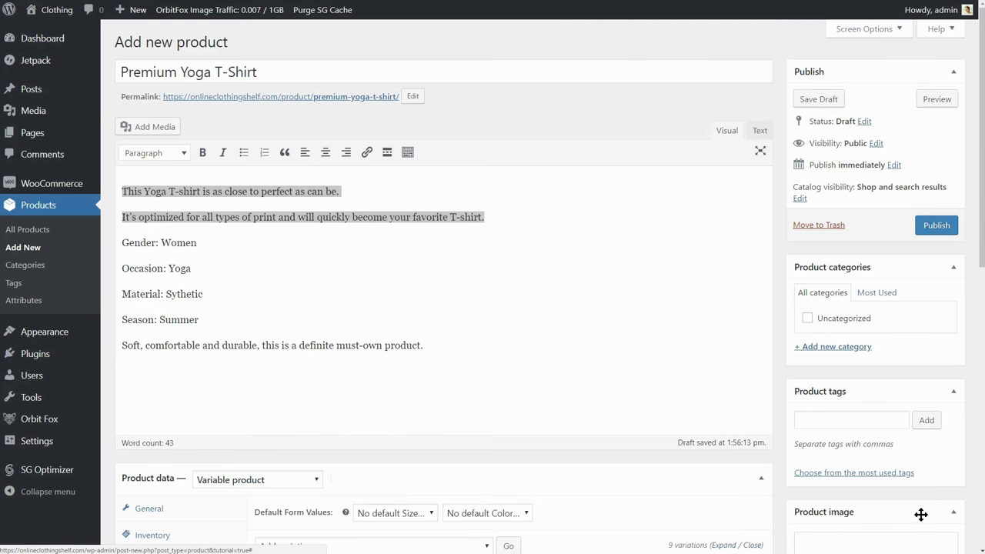
pyautogui.click(842, 348)
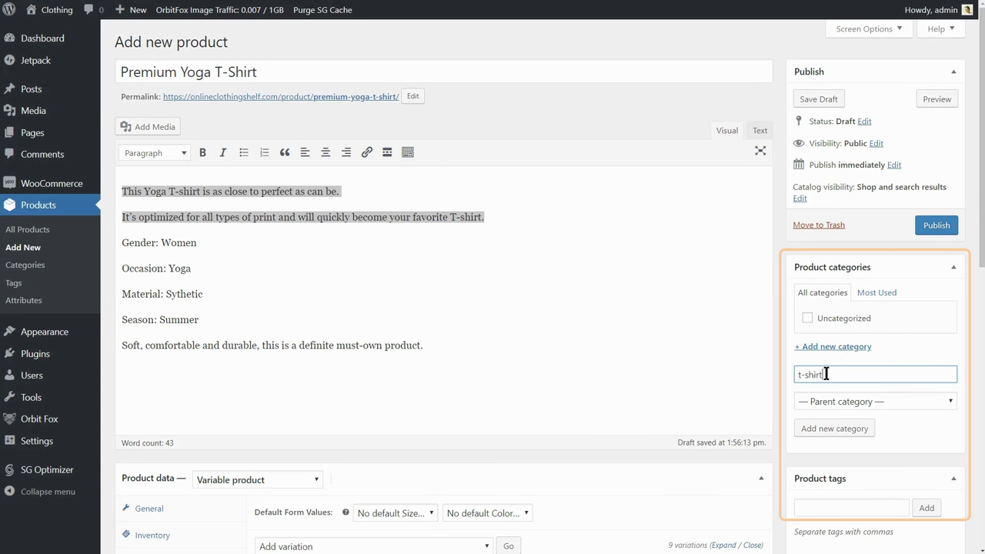
pyautogui.click(832, 506)
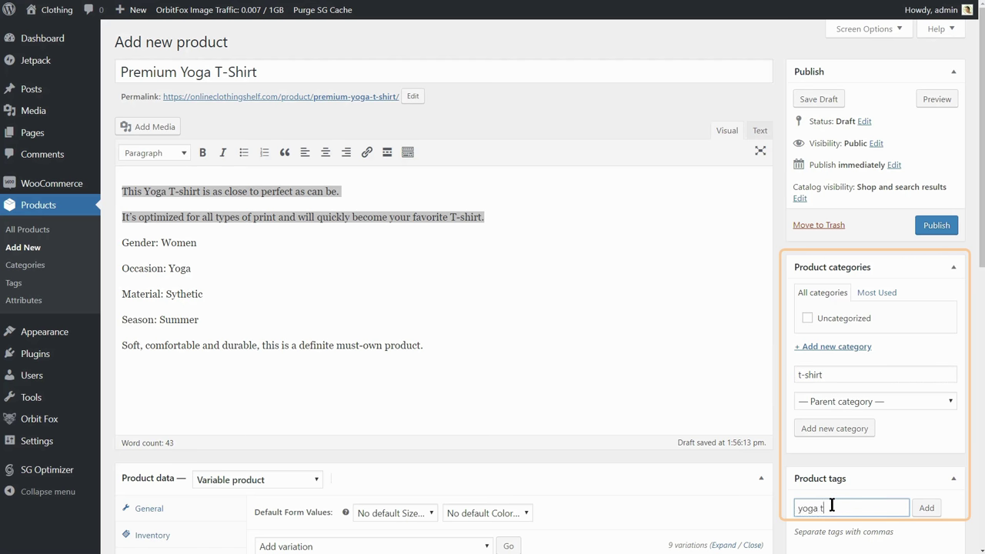
pyautogui.click(834, 428)
pyautogui.click(928, 523)
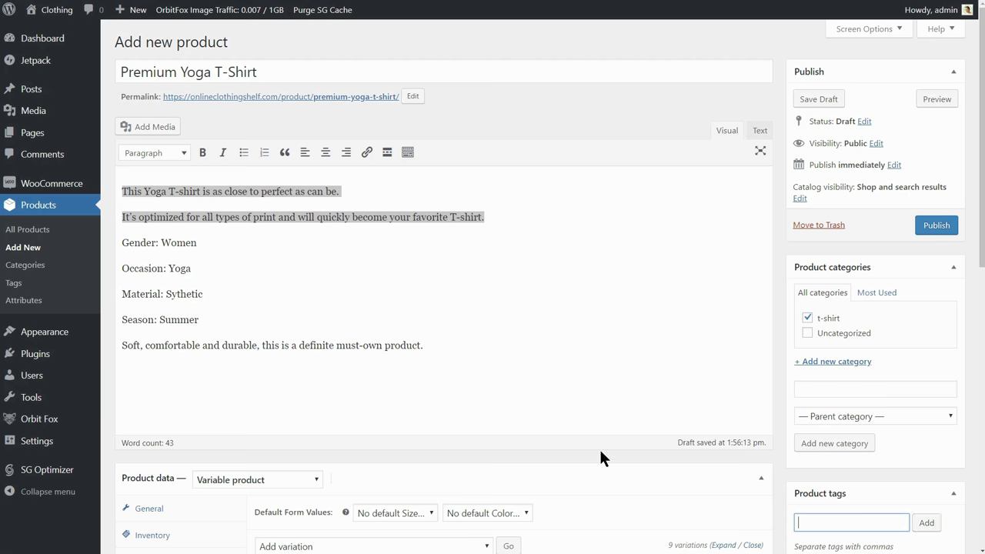
# Configure the product inventory with SKU 1234, stock management enabled, a stock quantity of 10 and backorders set to Do not allow
pyautogui.scroll(-4, 601, 455)
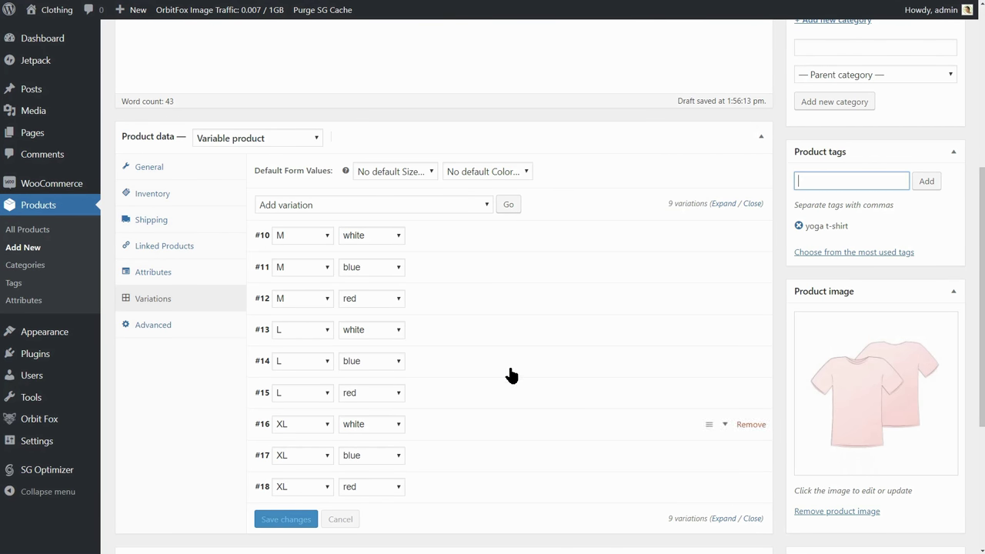
pyautogui.click(154, 194)
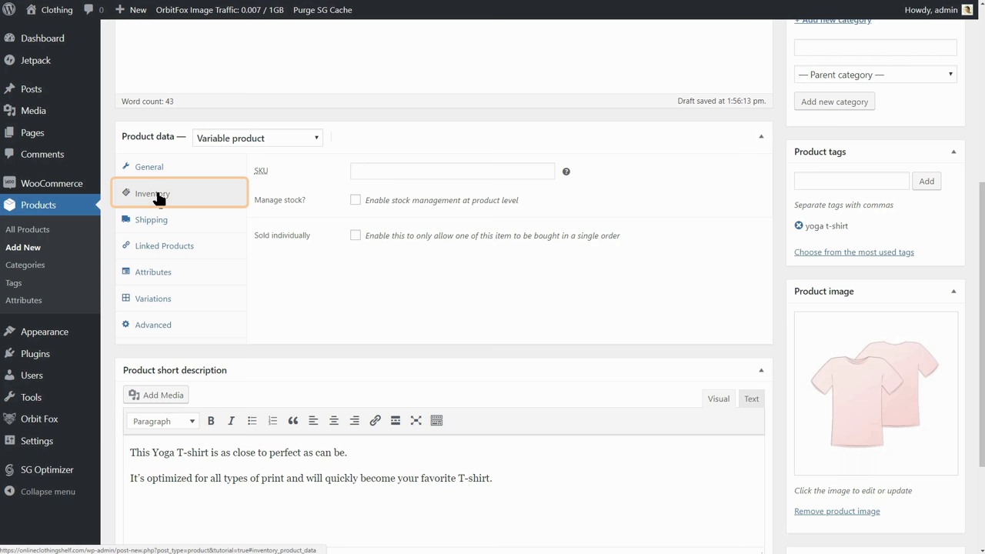
pyautogui.click(369, 171)
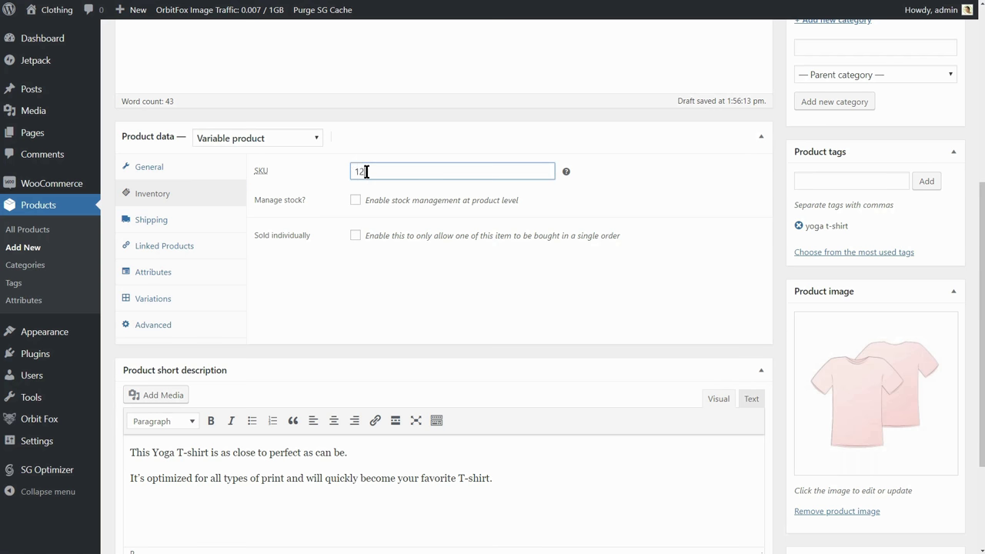
pyautogui.click(355, 200)
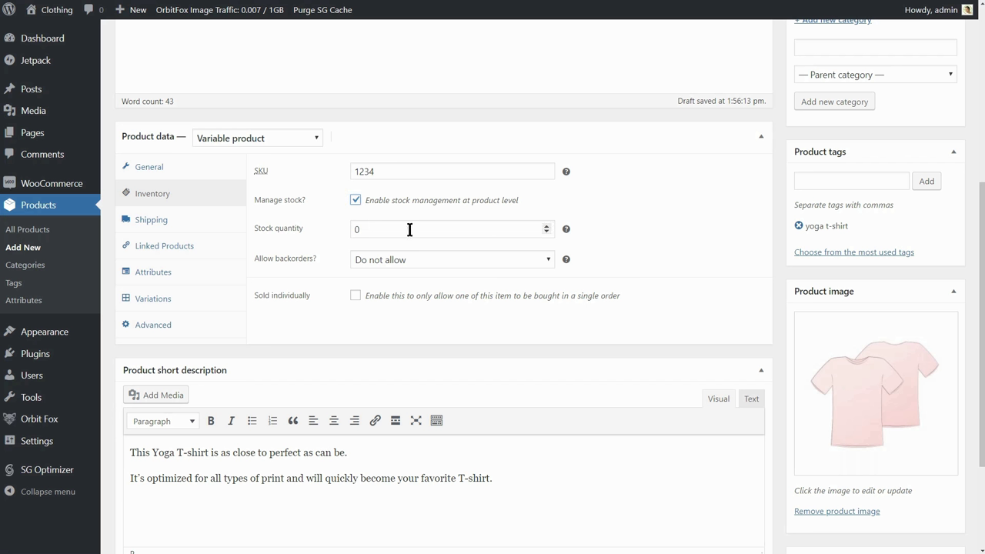
pyautogui.doubleClick(368, 229)
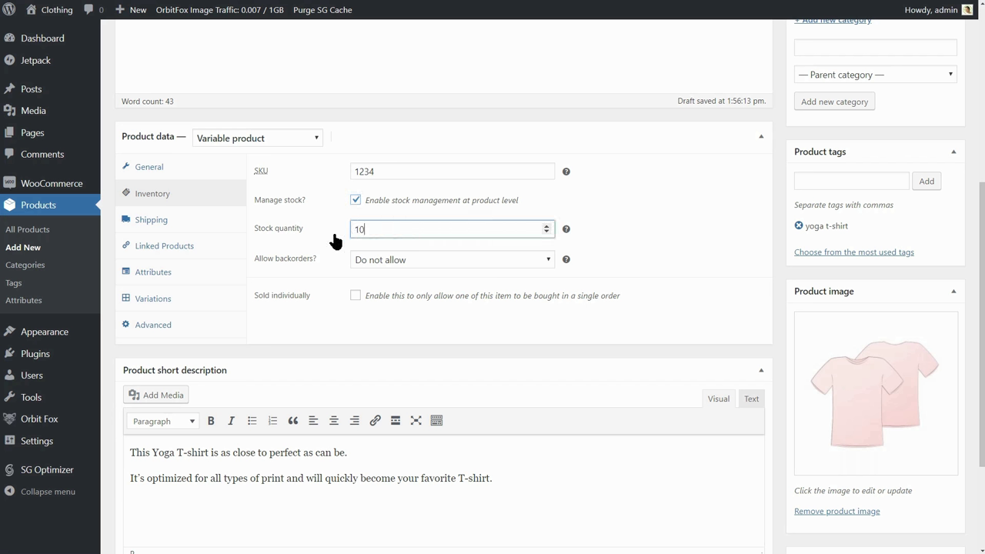
pyautogui.click(379, 259)
pyautogui.click(387, 275)
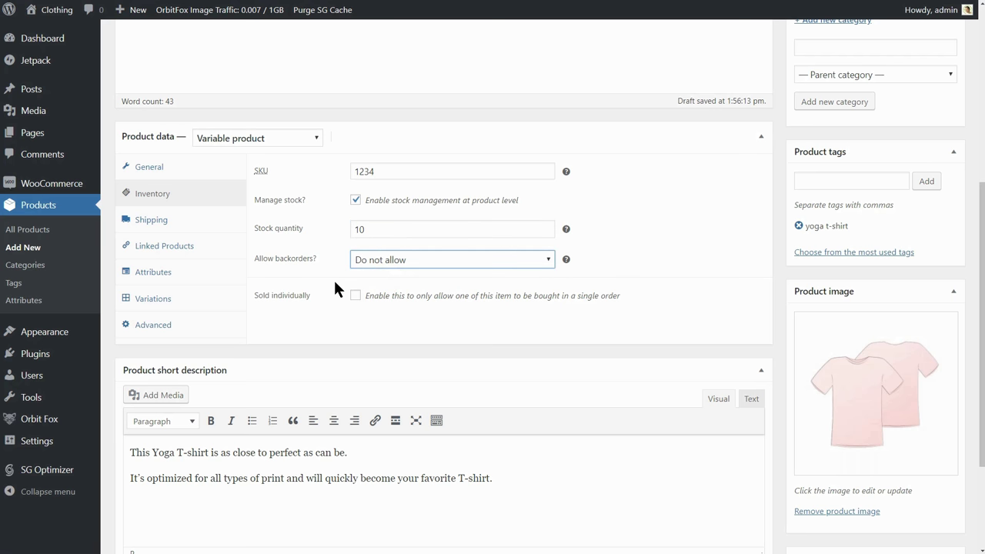
# Publish the Premium Yoga T-Shirt product and open its page in the store
pyautogui.scroll(4, 616, 308)
pyautogui.click(944, 288)
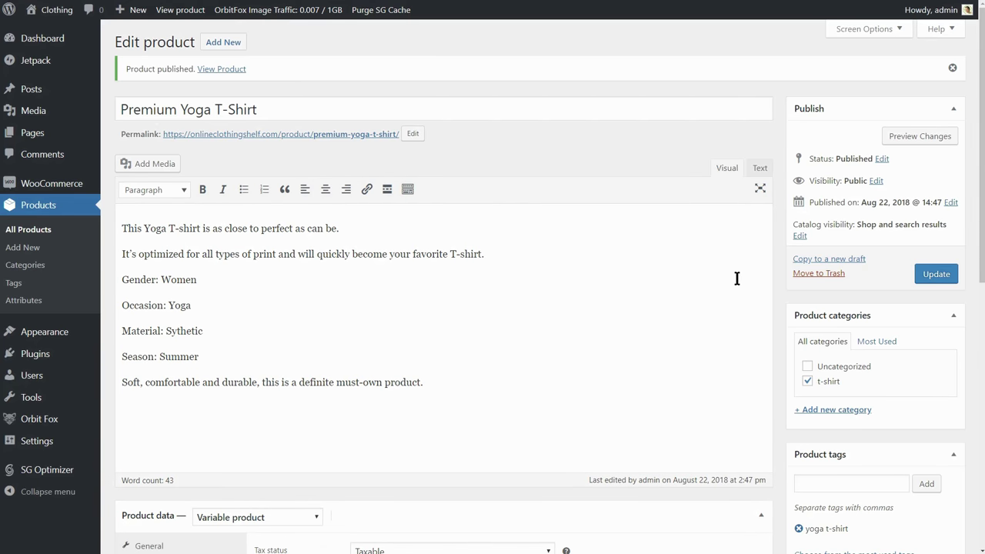
pyautogui.click(220, 73)
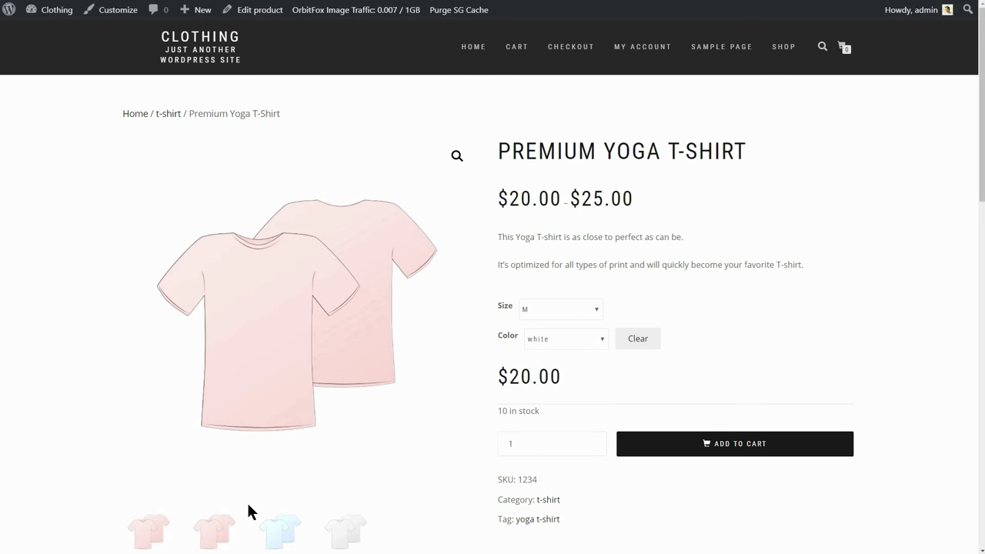
# Examine the blue T-shirt gallery picture and the title, price range and short description on the product page
pyautogui.click(282, 534)
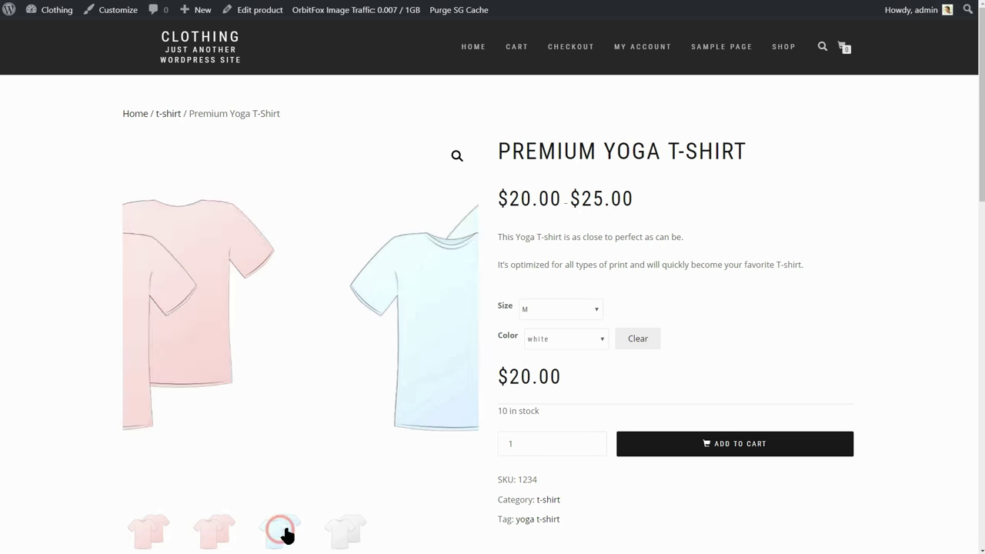
pyautogui.moveTo(982, 162); pyautogui.dragTo(981, 212)
pyautogui.moveTo(803, 169); pyautogui.dragTo(502, 139)
pyautogui.click(693, 207)
# Preview the red, white and blue color options for size M, checking the image and price of each
pyautogui.click(566, 243)
pyautogui.click(532, 312)
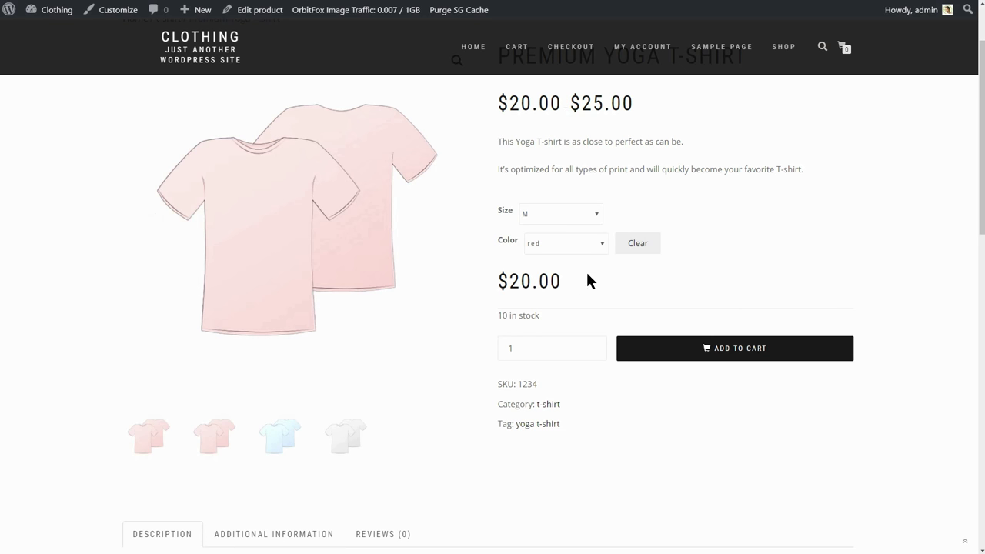
pyautogui.click(585, 244)
pyautogui.click(581, 280)
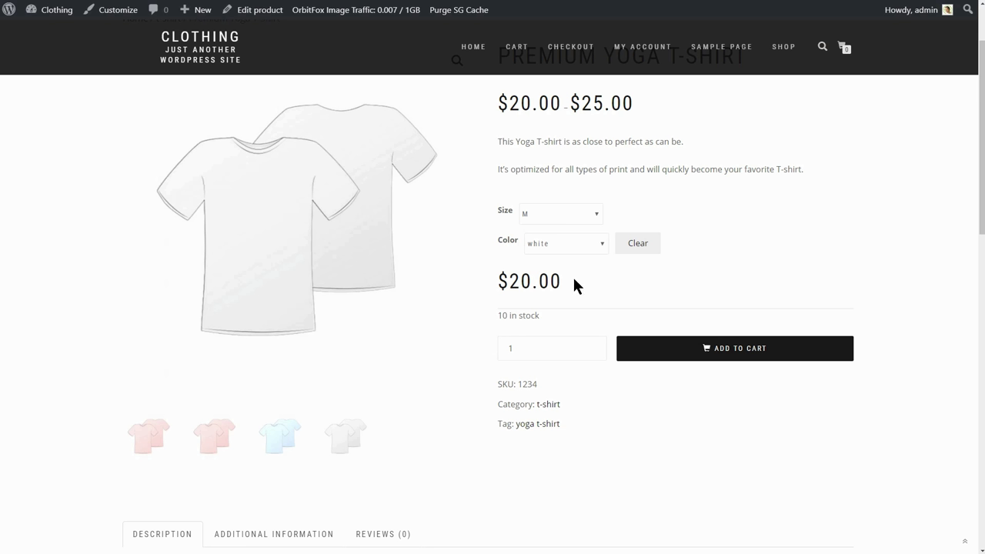
pyautogui.click(579, 242)
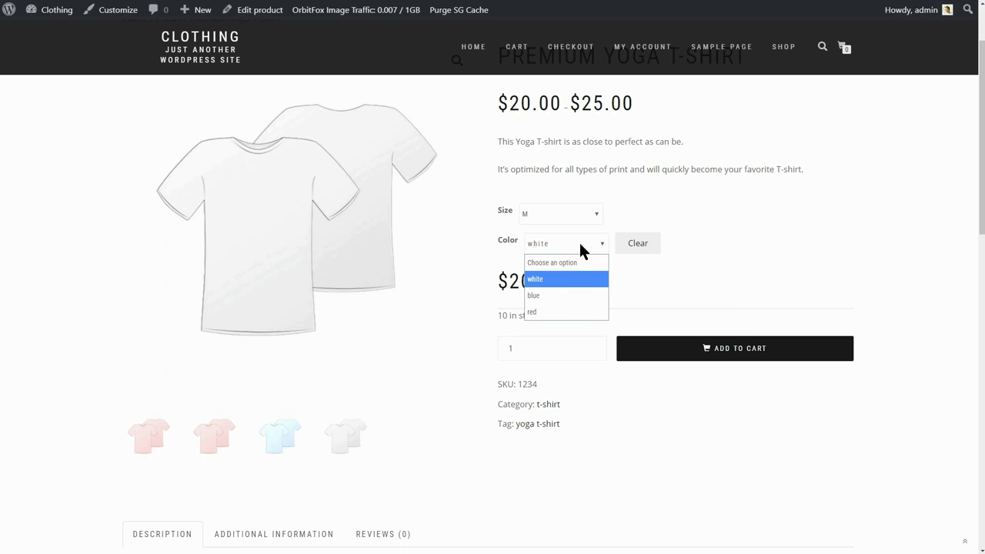
pyautogui.click(573, 296)
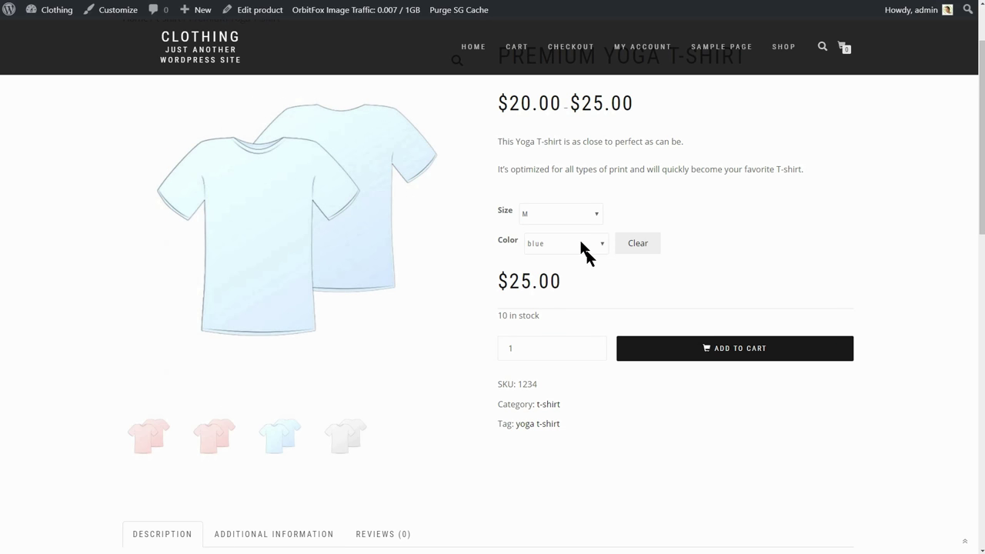